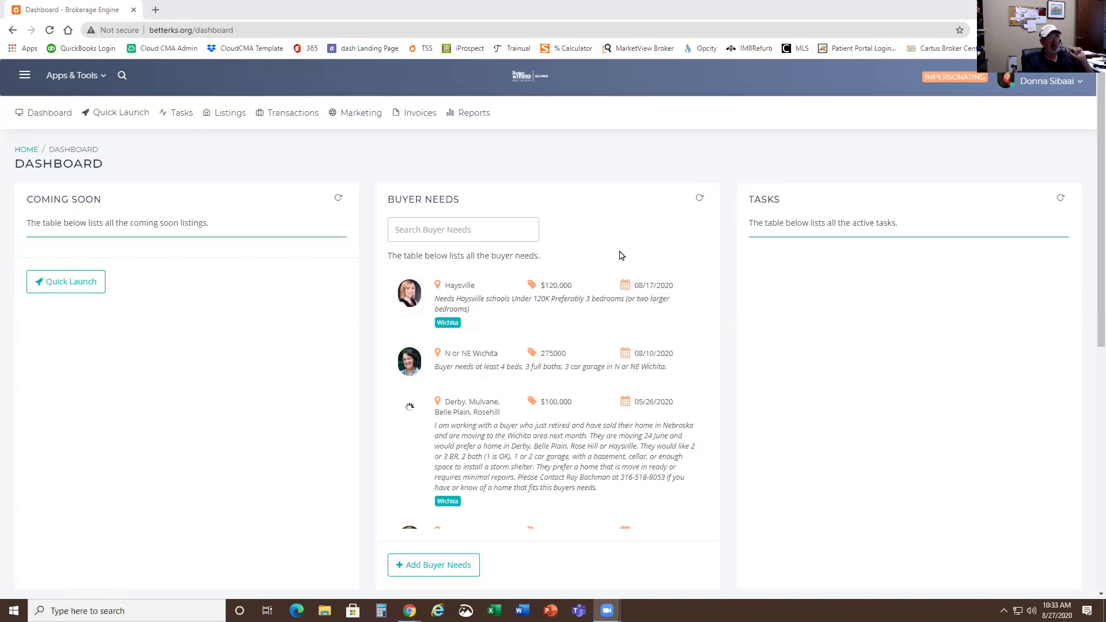
left_click(229, 116)
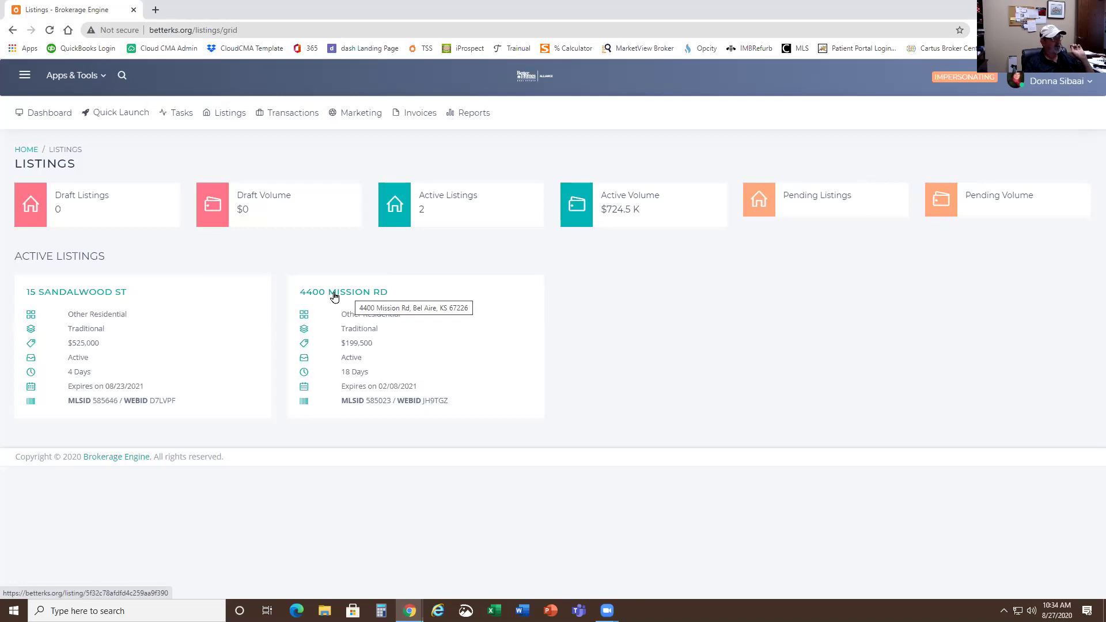
left_click(334, 295)
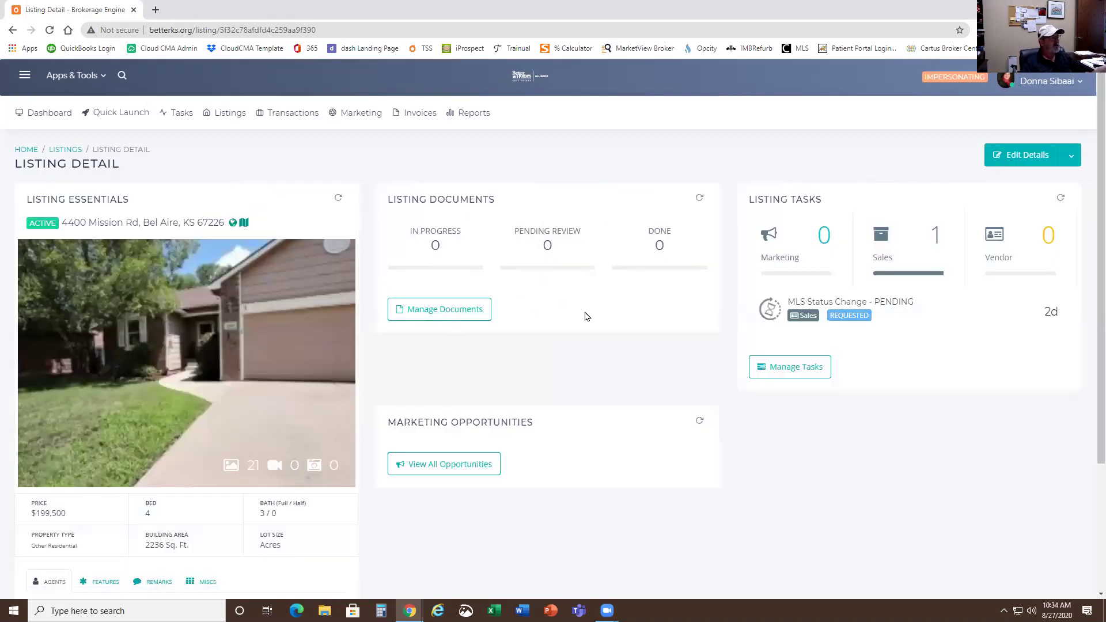
scroll(593, 337, "down", 2)
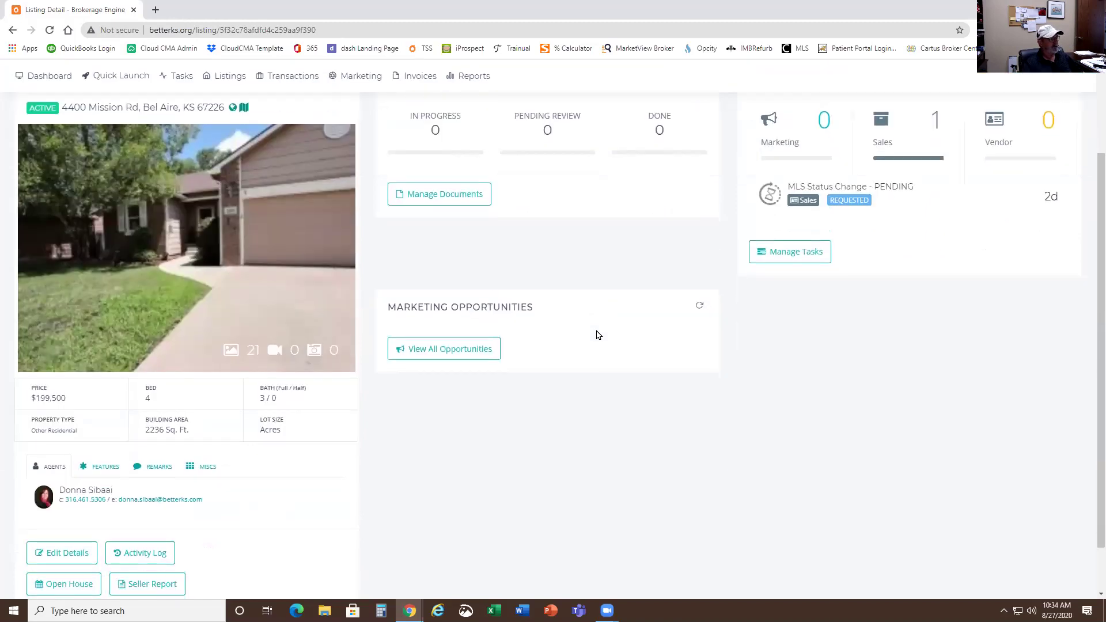
scroll(596, 333, "up", 2)
scroll(596, 333, "down", 3)
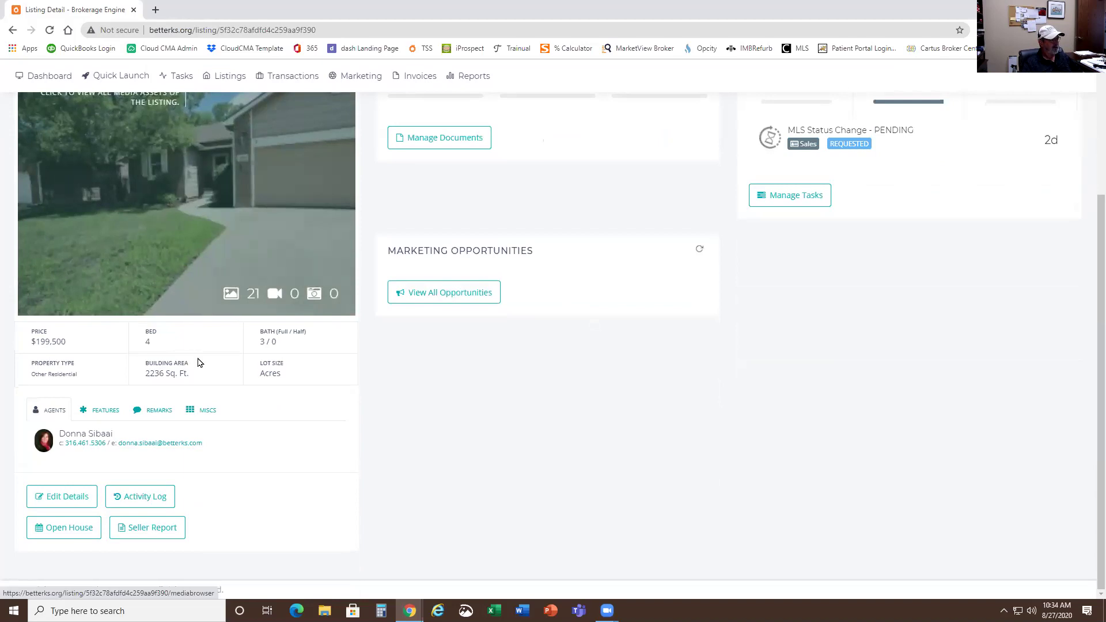
left_click(159, 534)
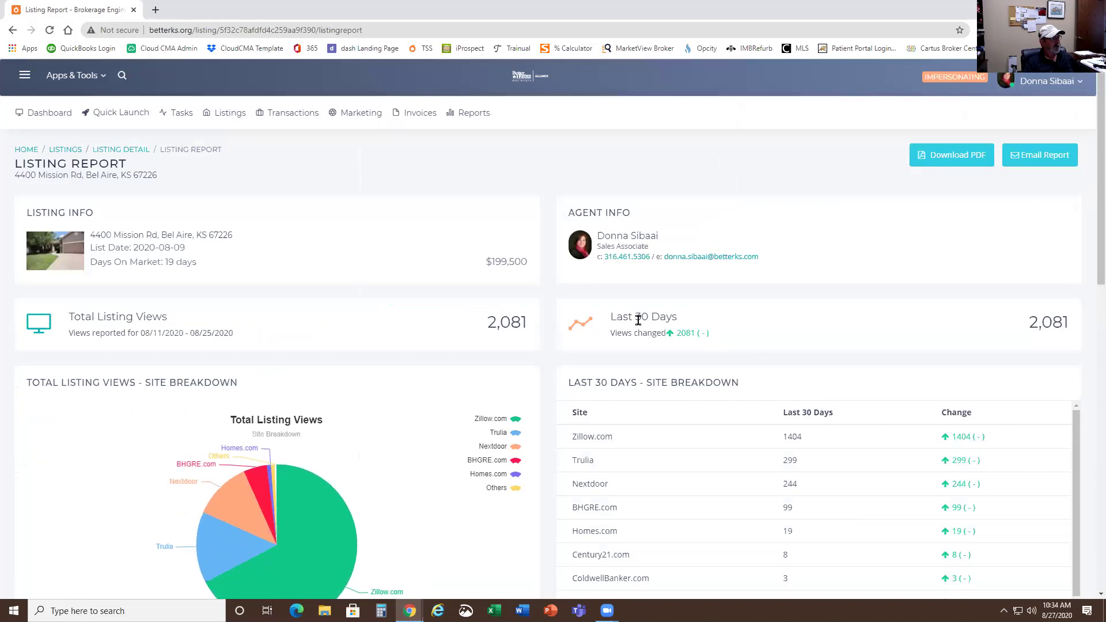
scroll(331, 227, "down", 2)
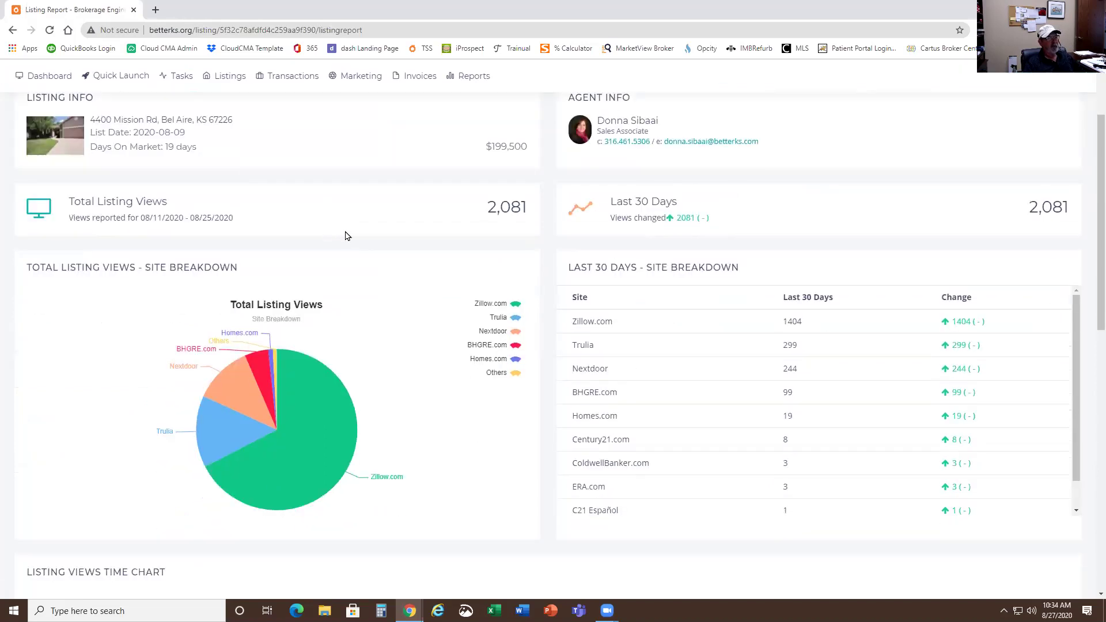
scroll(344, 235, "down", 1)
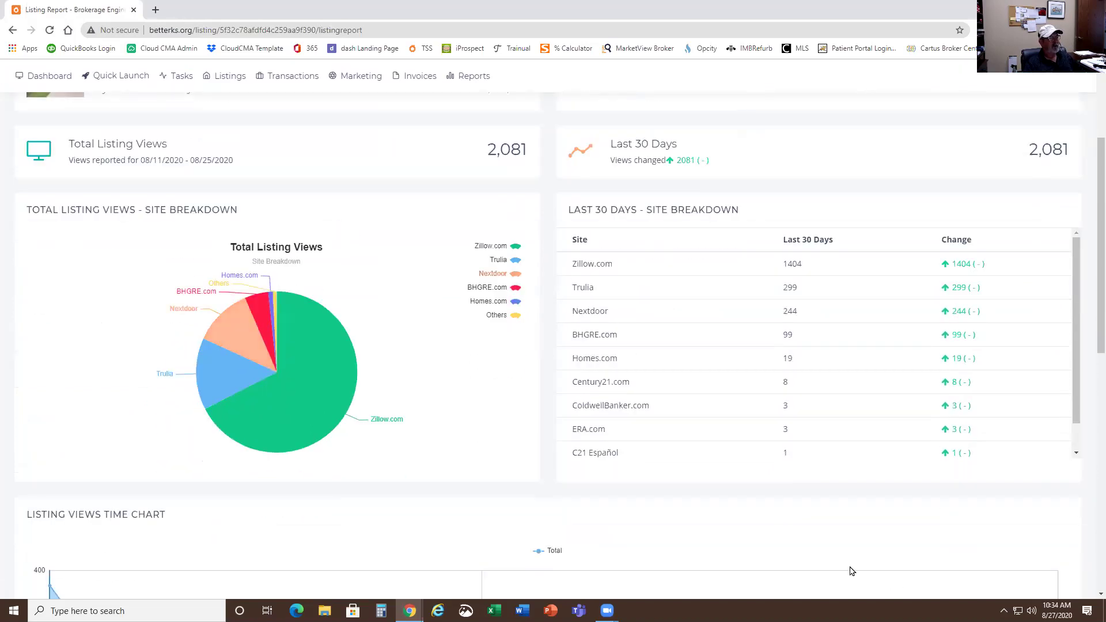
scroll(812, 519, "up", 1)
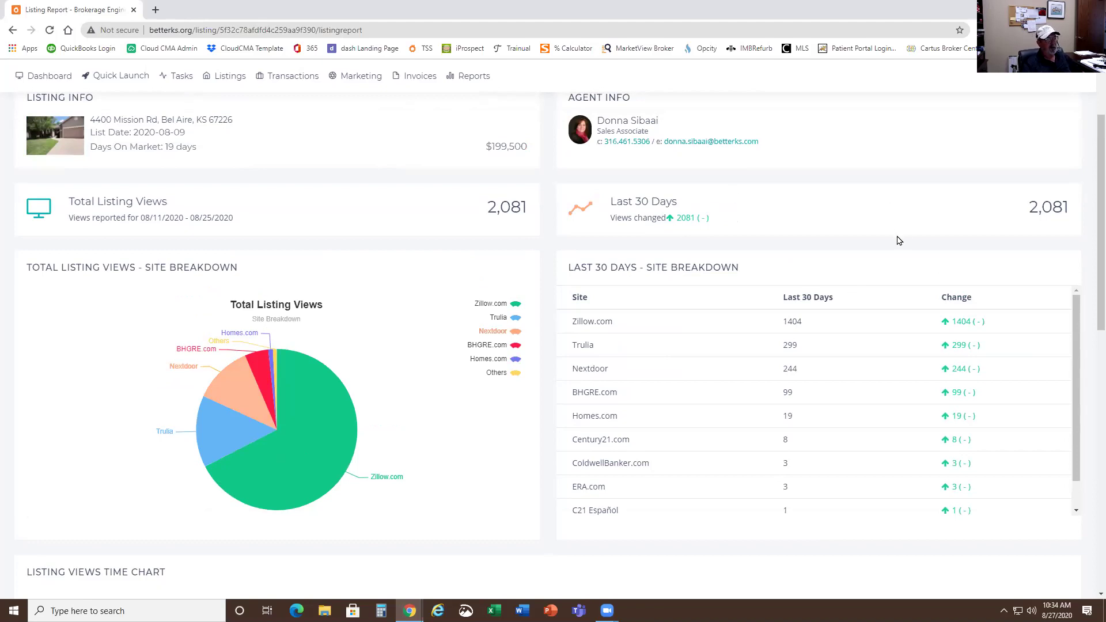
scroll(890, 253, "down", 1)
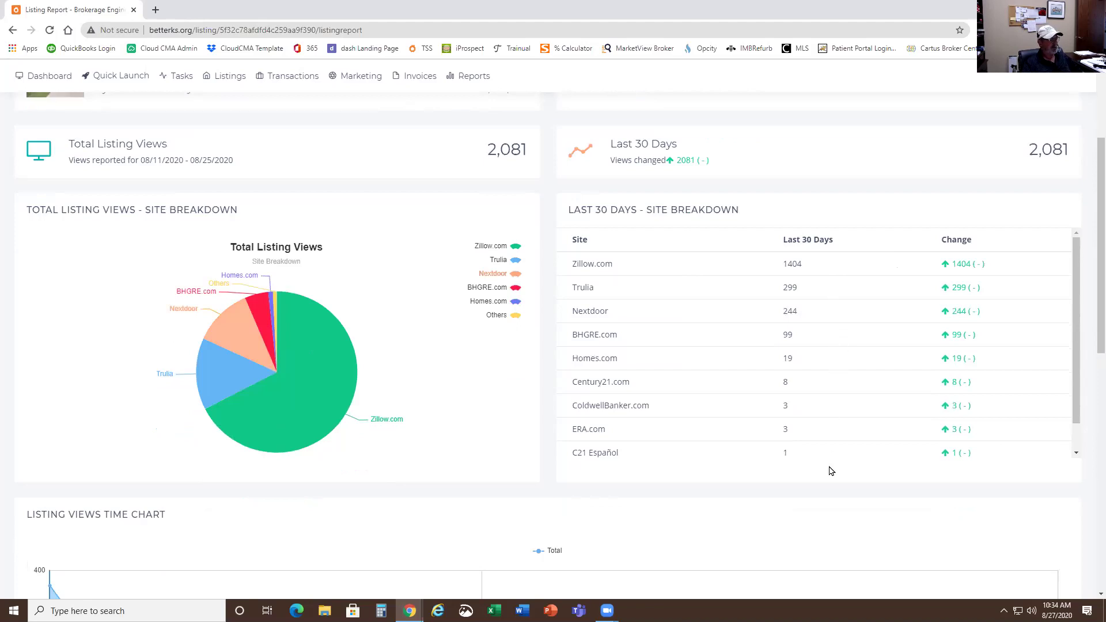
scroll(717, 337, "up", 2)
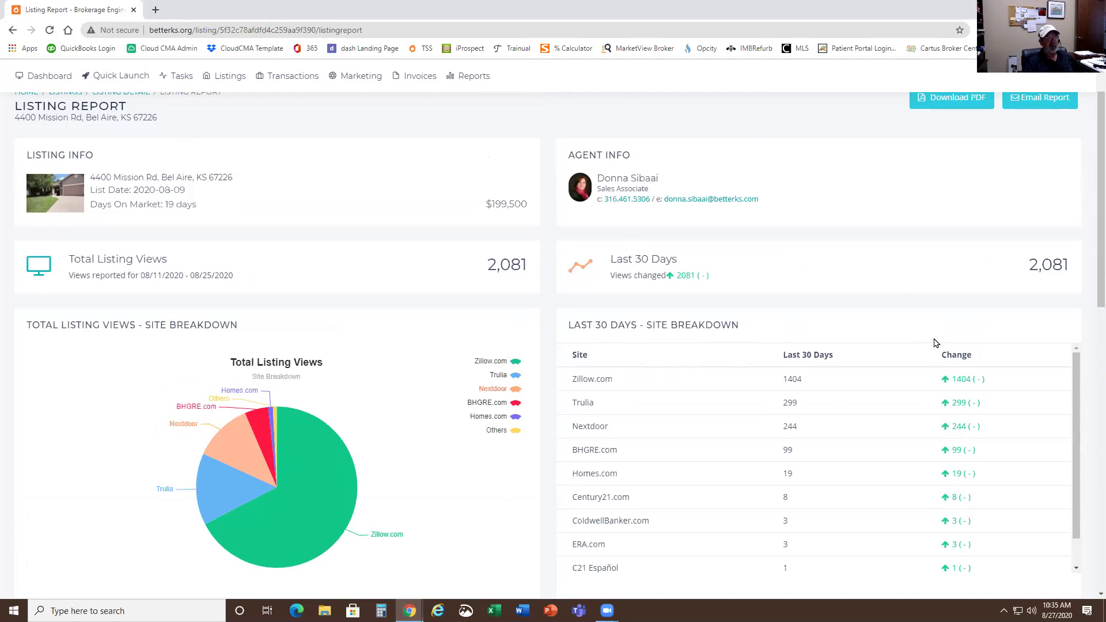
scroll(724, 408, "down", 1)
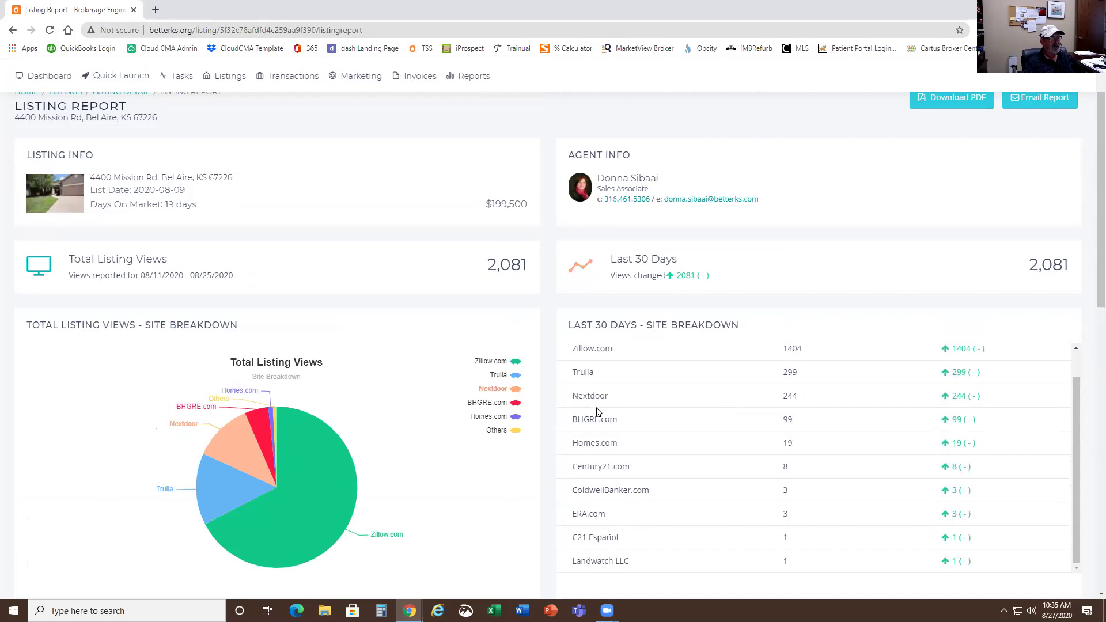
scroll(472, 421, "up", 1)
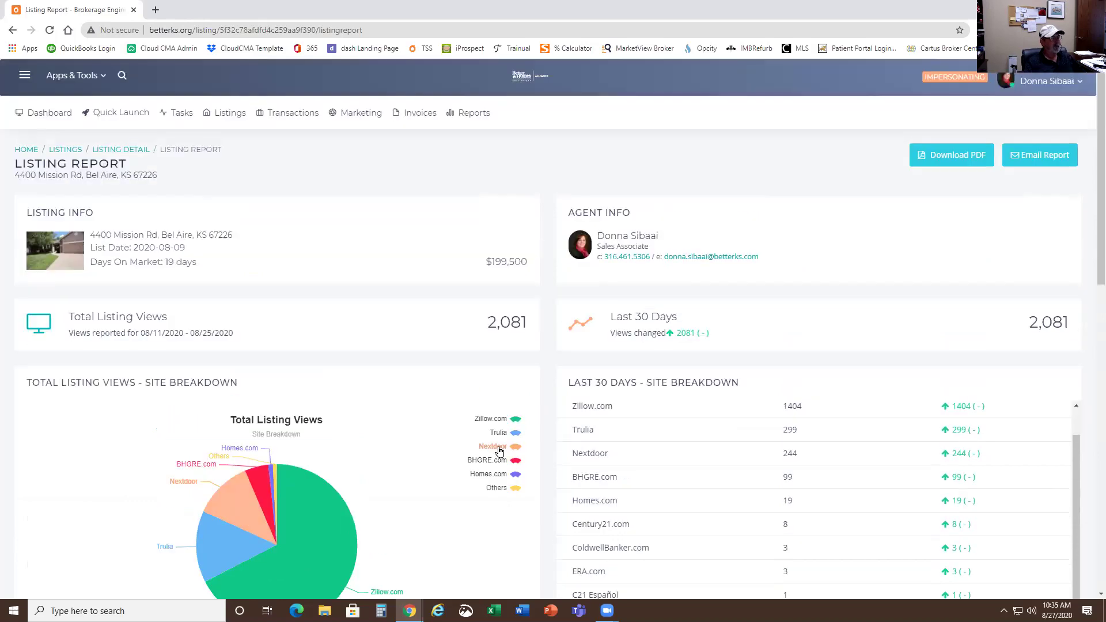
scroll(424, 378, "down", 3)
scroll(420, 382, "down", 3)
scroll(403, 391, "up", 6)
scroll(329, 432, "down", 3)
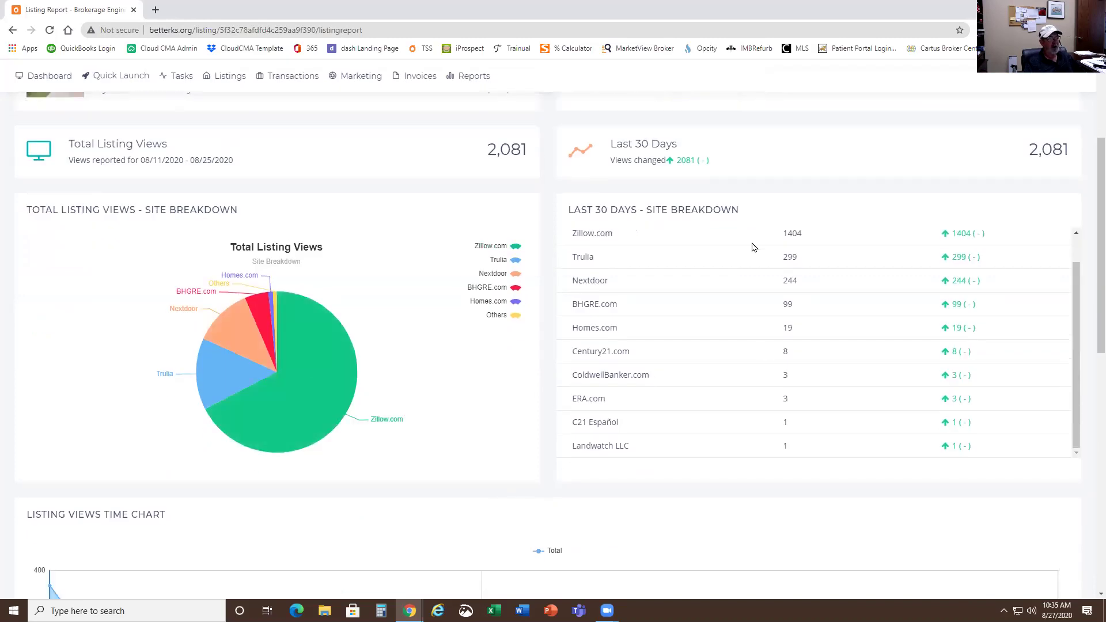
scroll(742, 380, "down", 4)
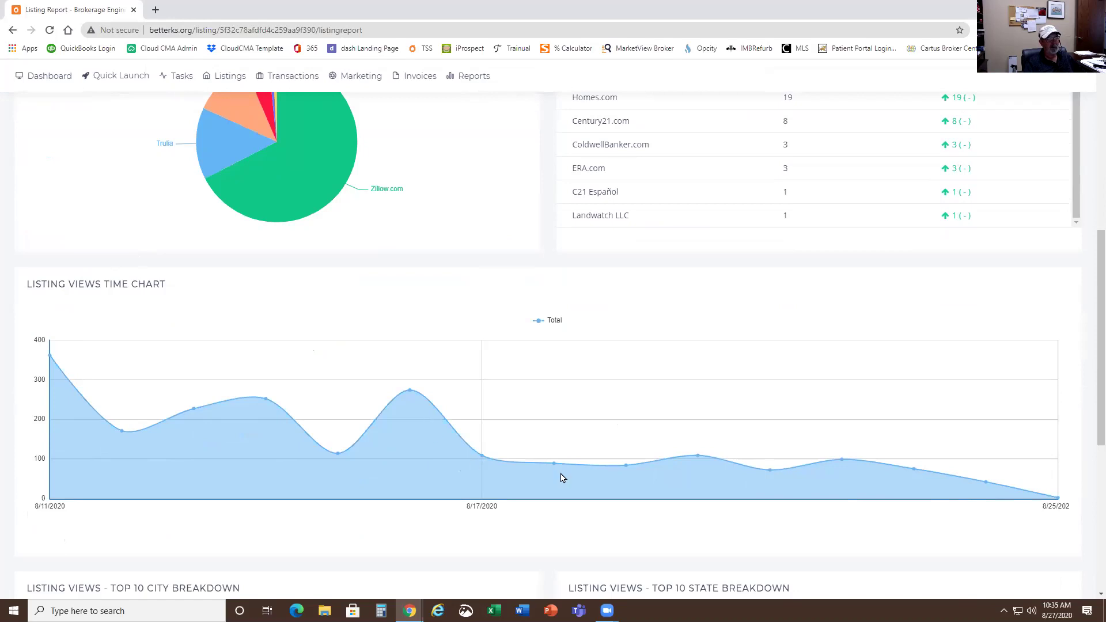
scroll(563, 477, "down", 6)
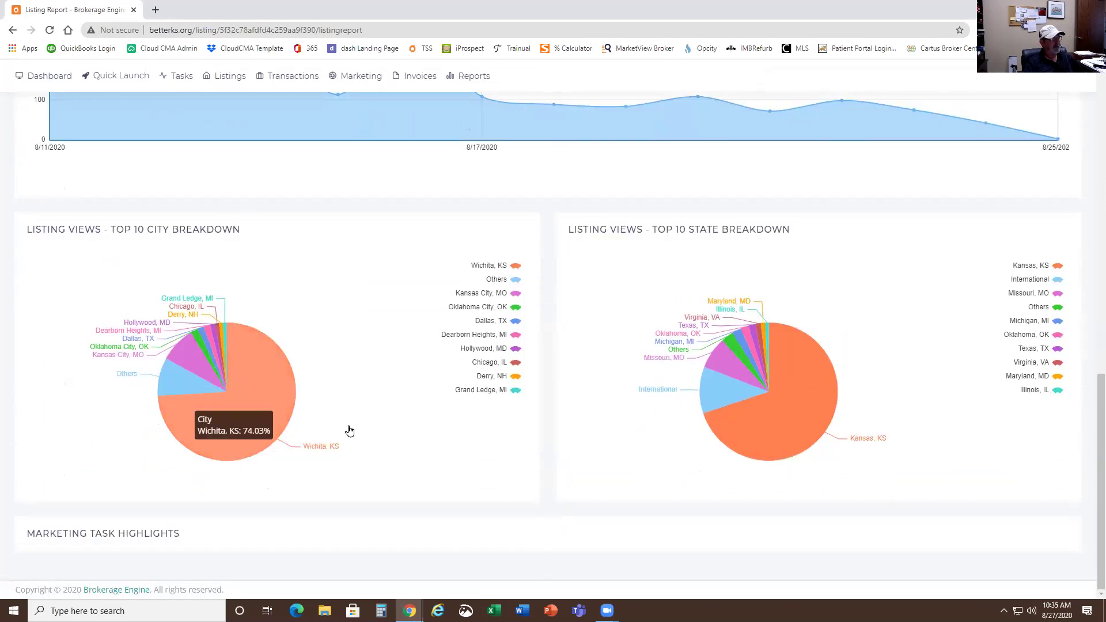
mouse_move(759, 422)
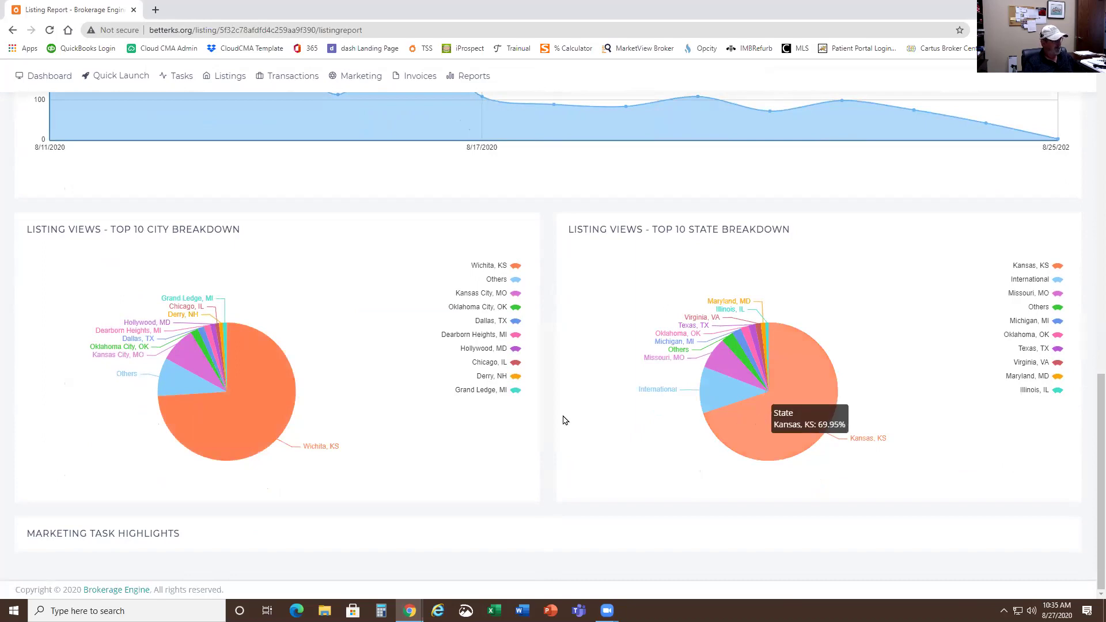
scroll(563, 420, "up", 13)
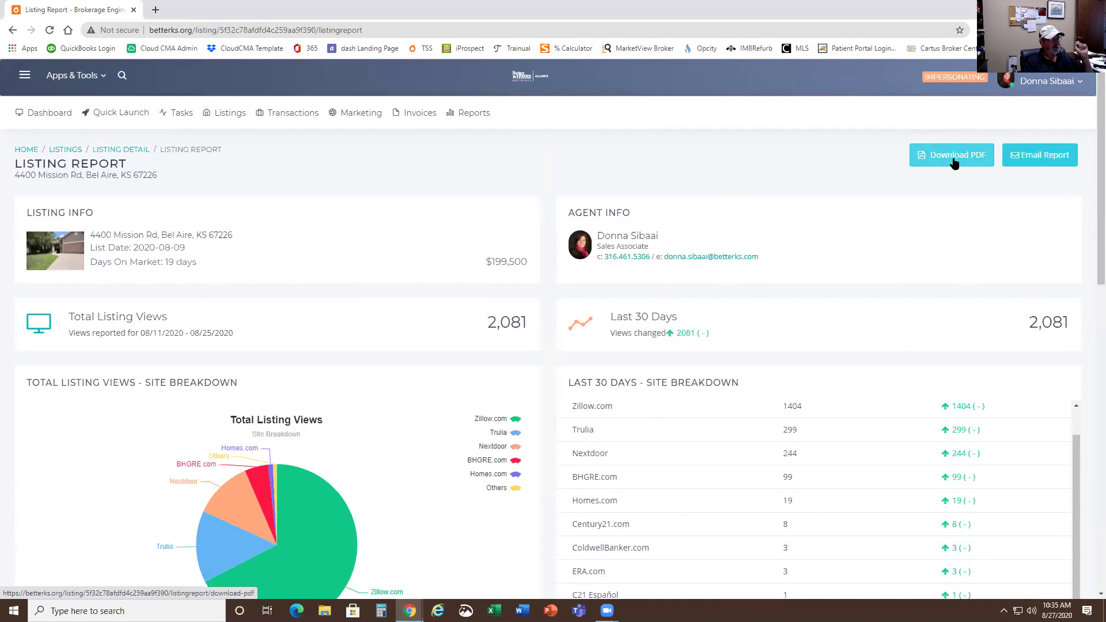
left_click(1044, 160)
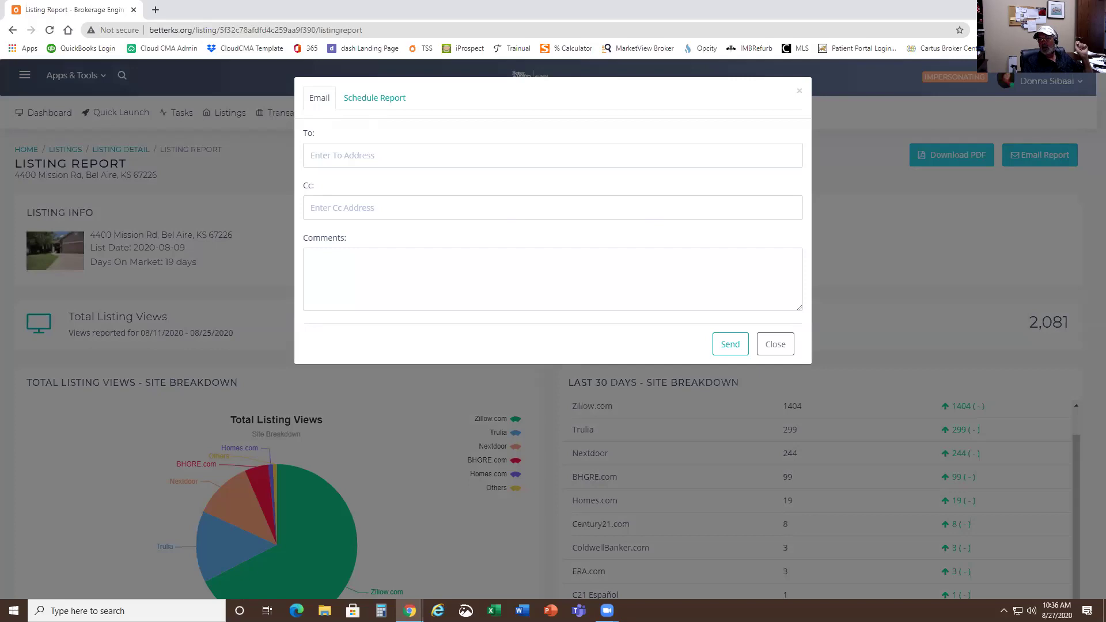
- On the Schedule Report tab, enter the recipient's name in To and begin the comment 'This is an automate'
left_click(382, 107)
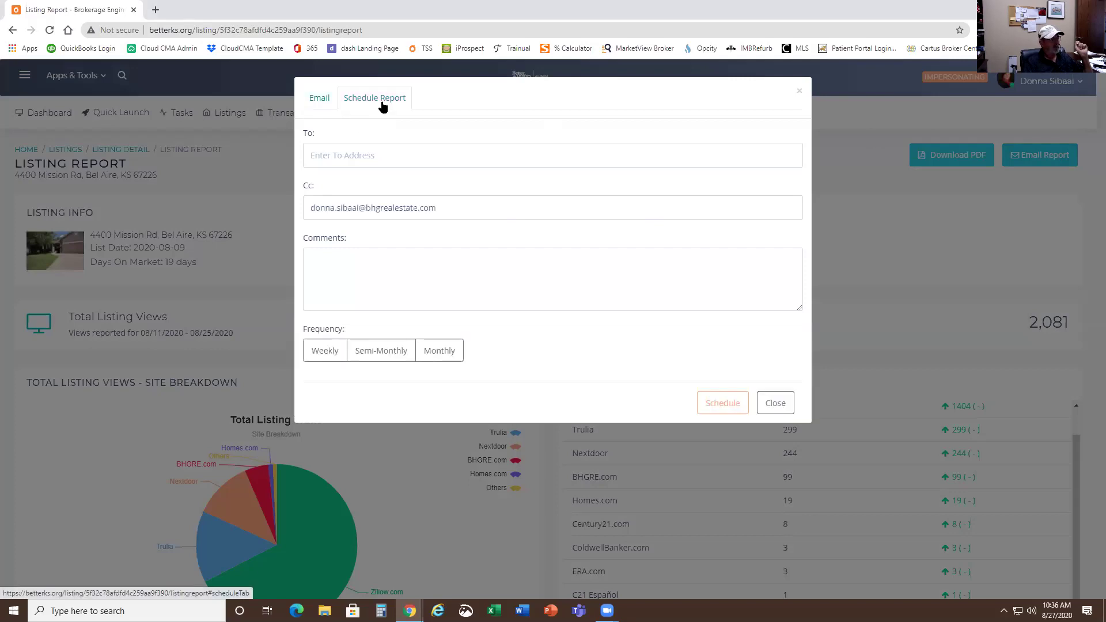
left_click(338, 155)
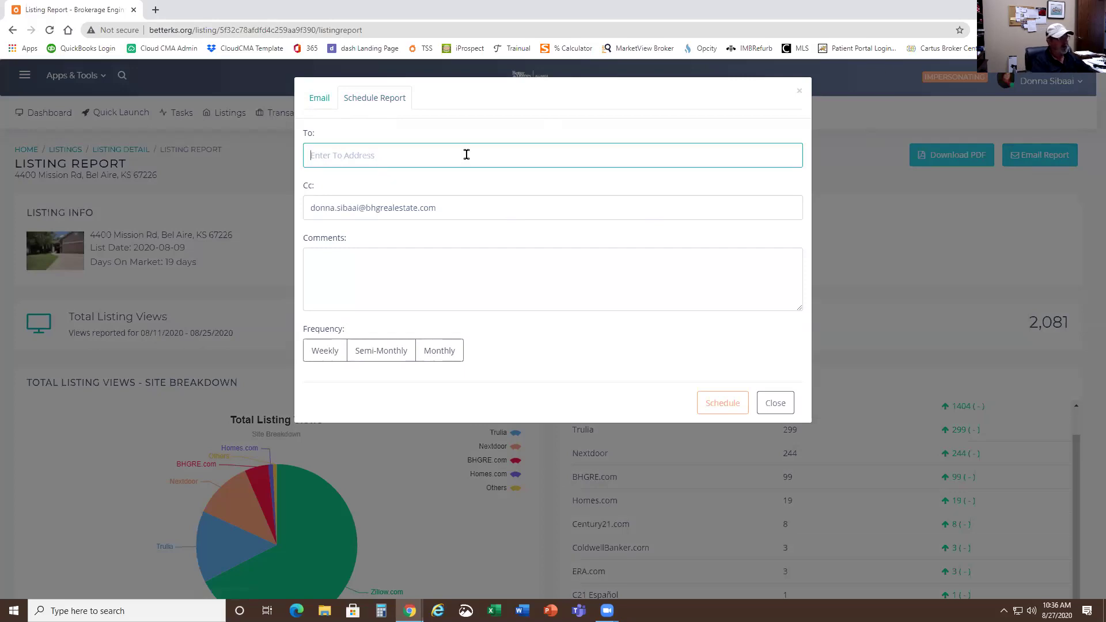
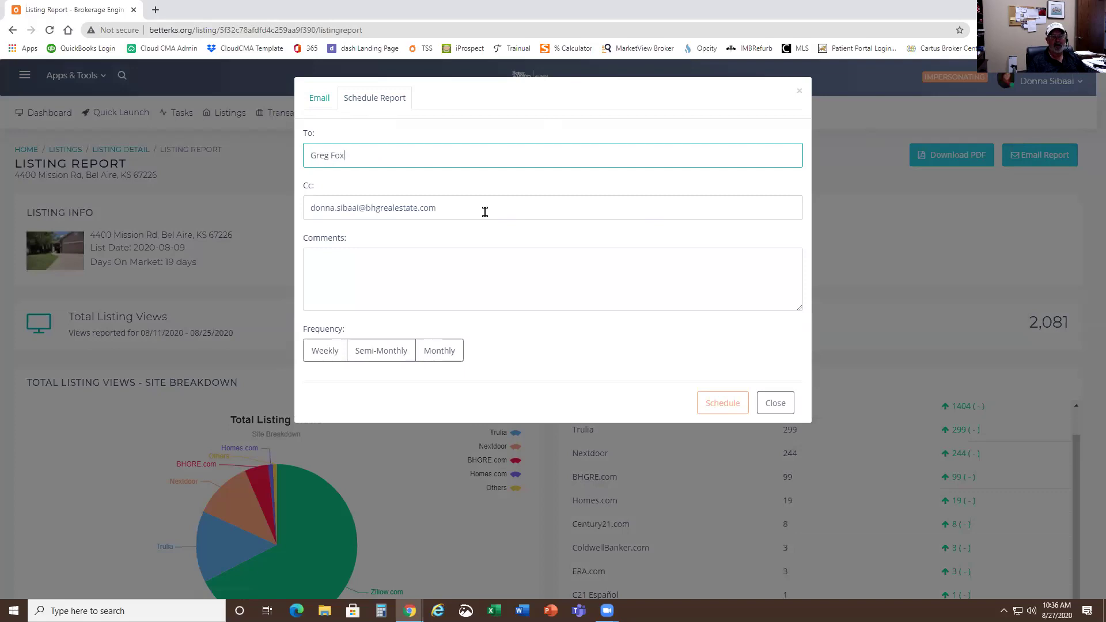
left_click(319, 261)
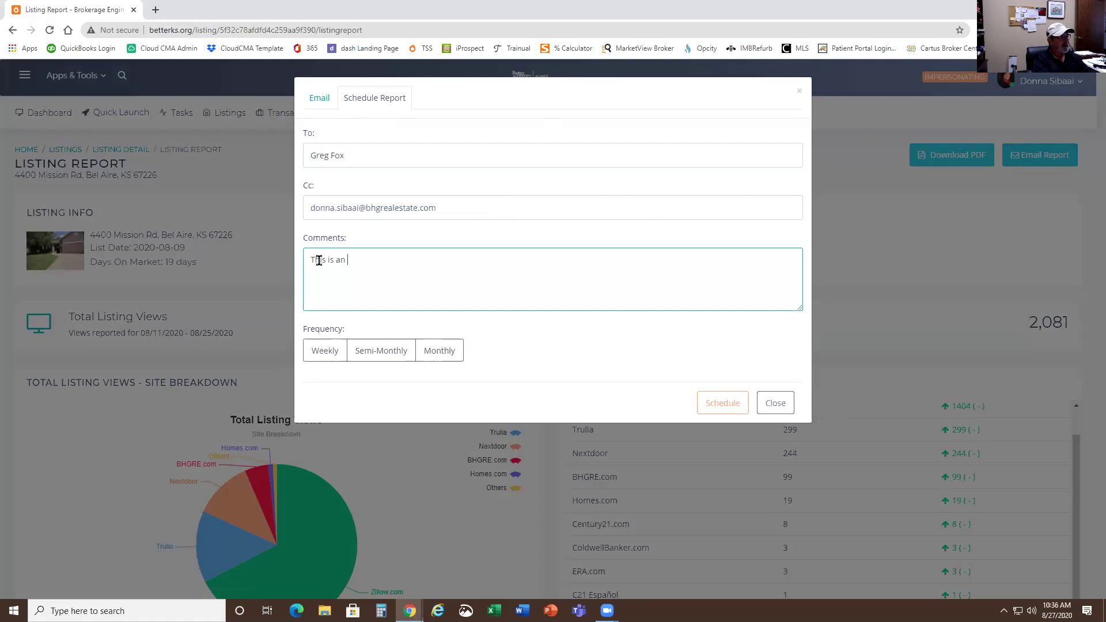
type("This is an automated re")
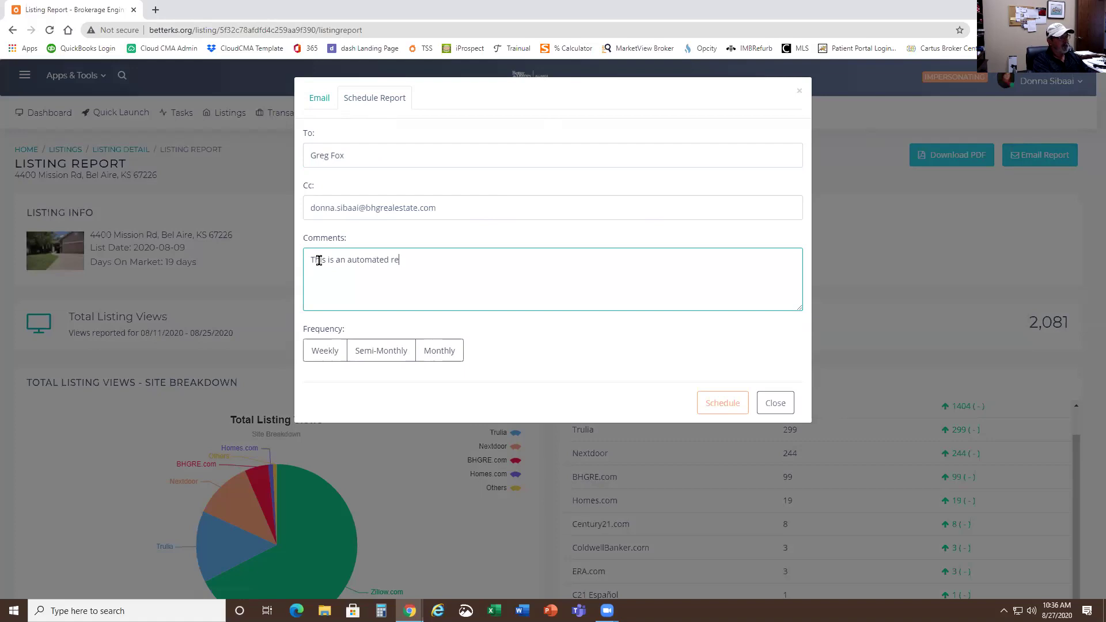
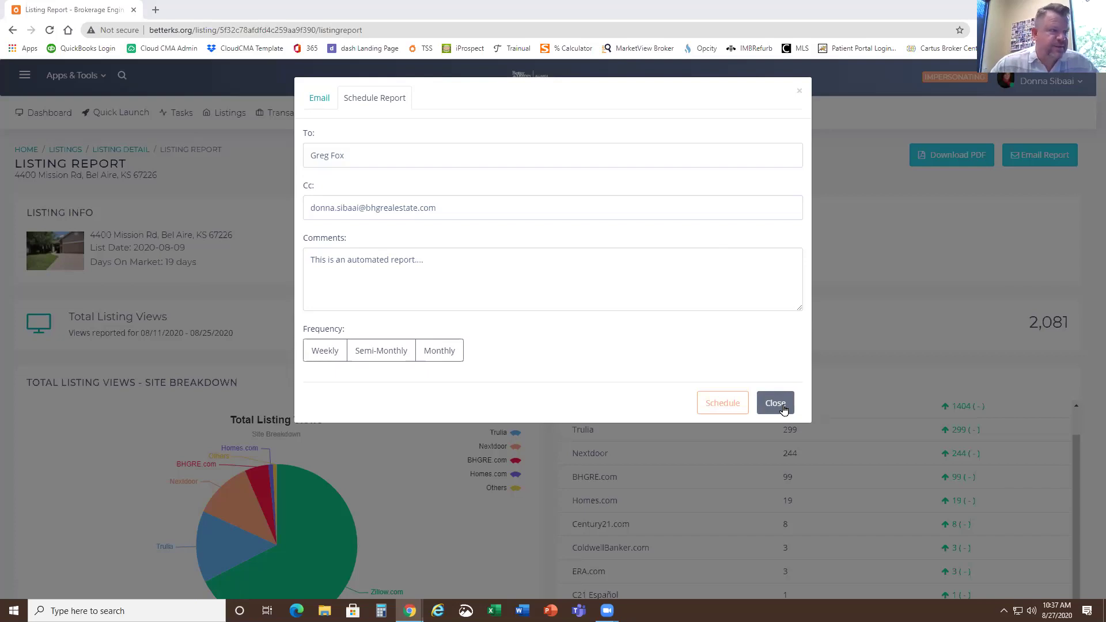
left_click(783, 408)
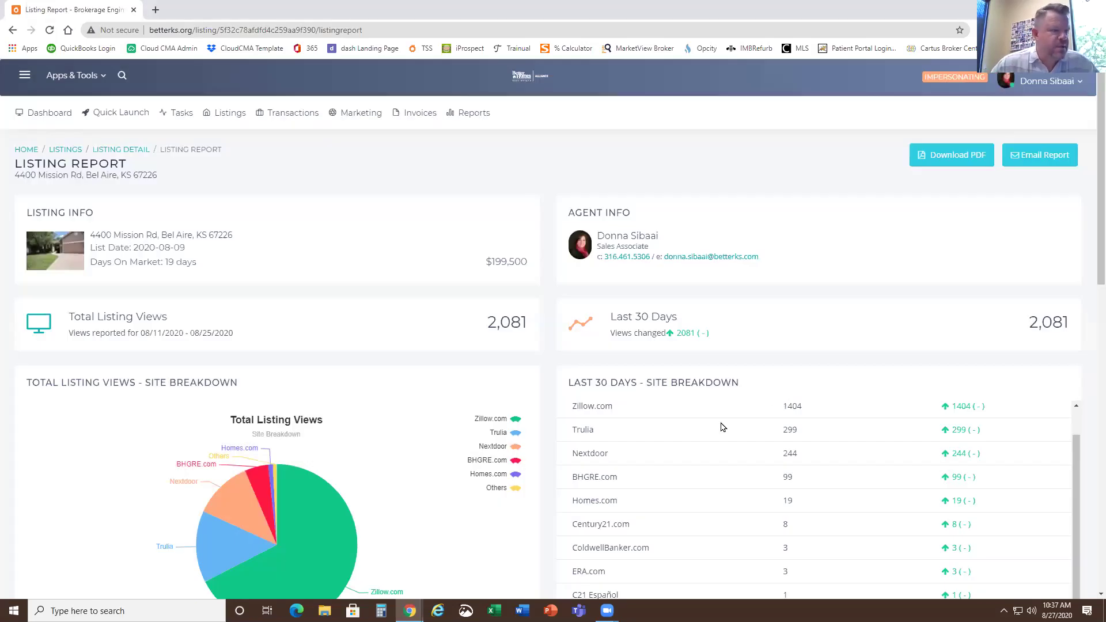
scroll(722, 426, "down", 3)
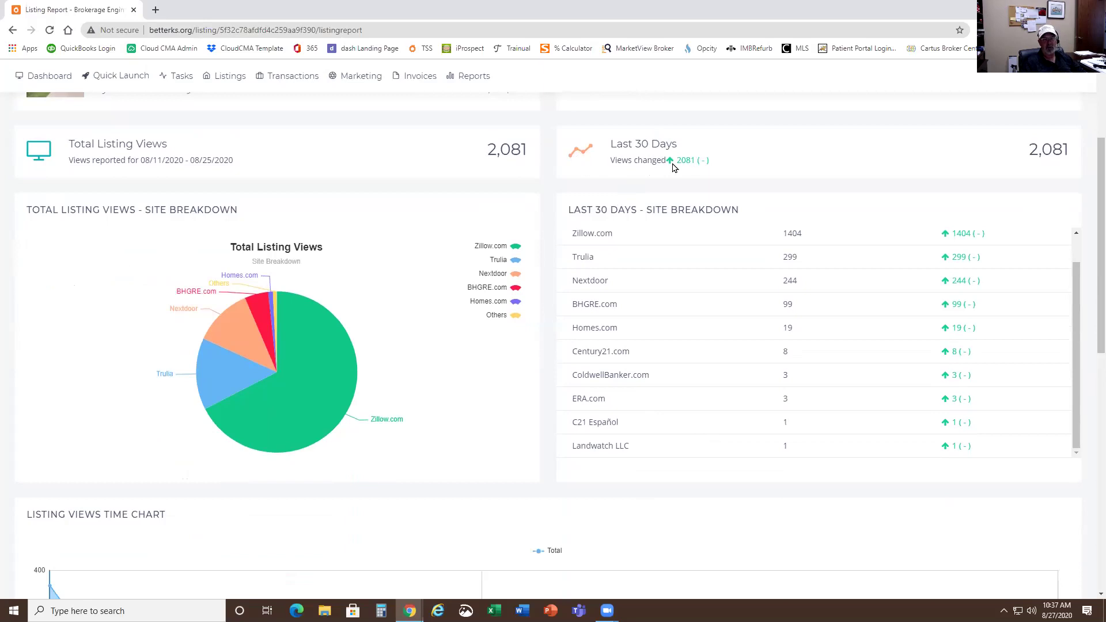
scroll(676, 182, "up", 3)
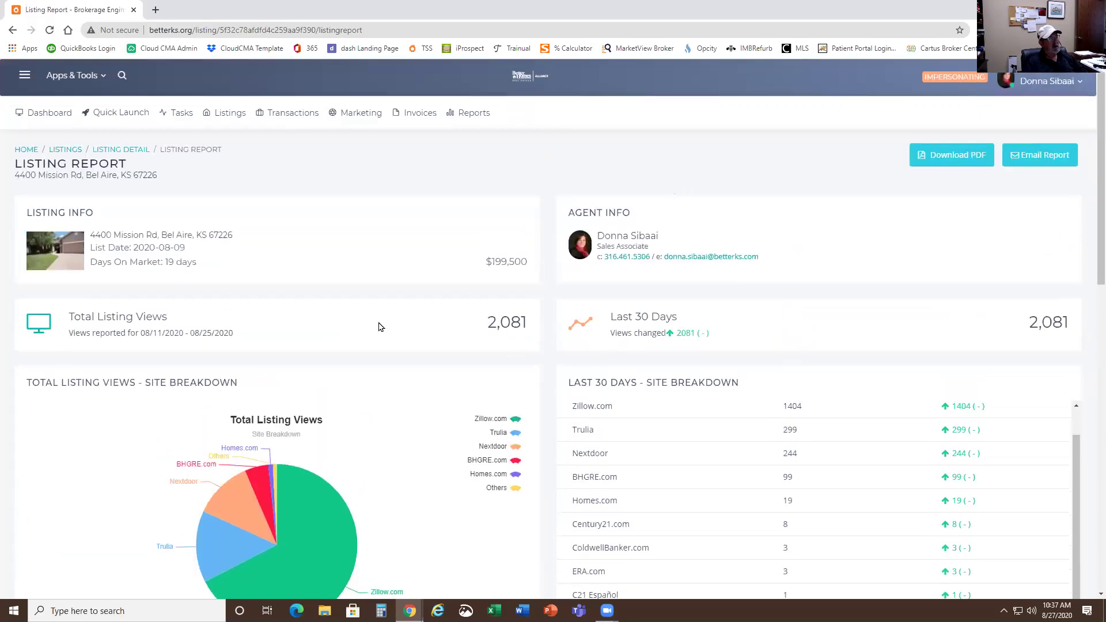
- Open The Greenhouse in a new browser tab and go to its home dashboard
left_click(157, 11)
type("g")
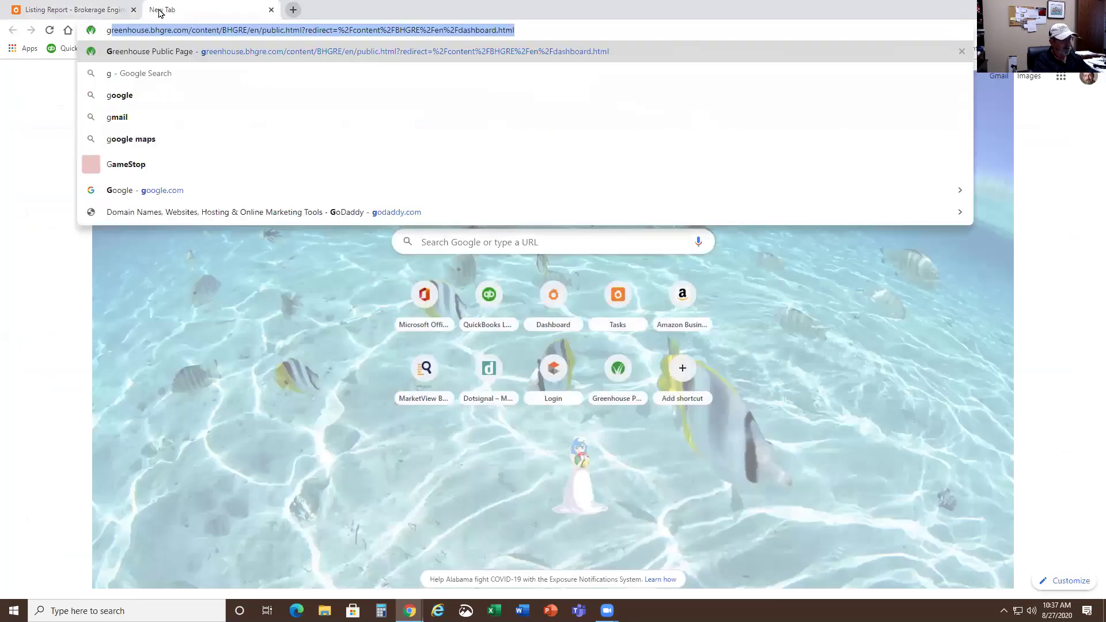
type("reg")
key("BackSpace")
type("e")
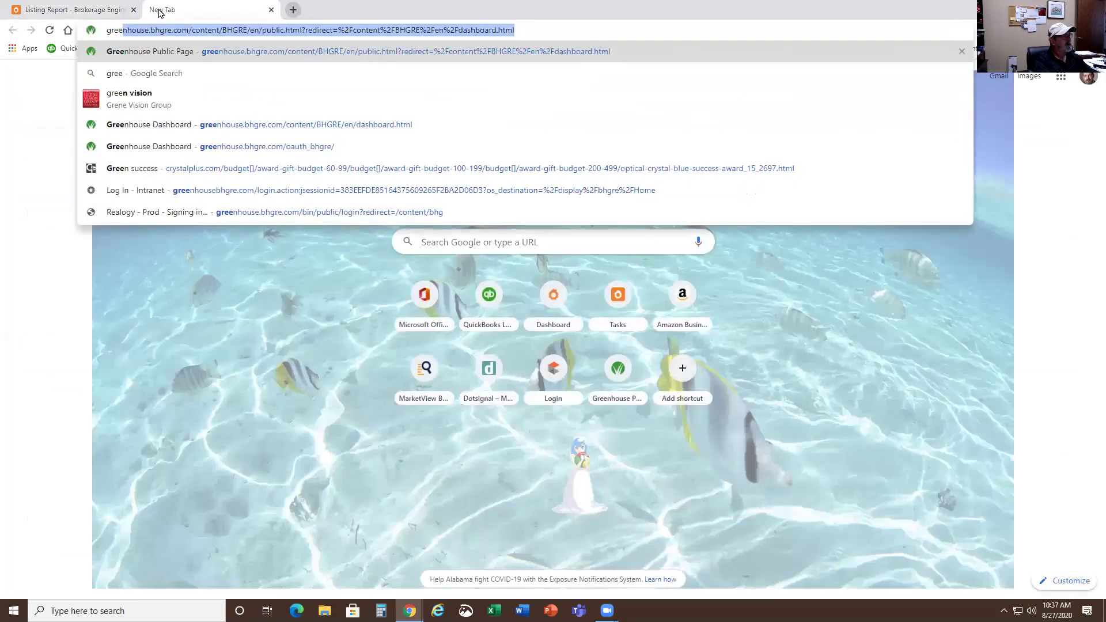
key("Return")
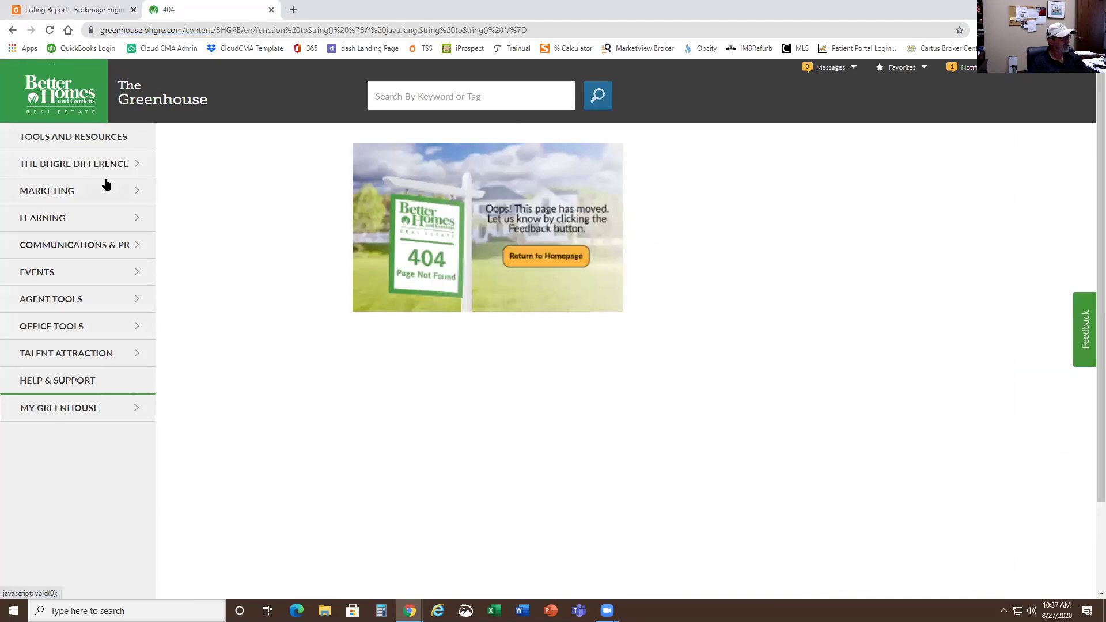
left_click(79, 111)
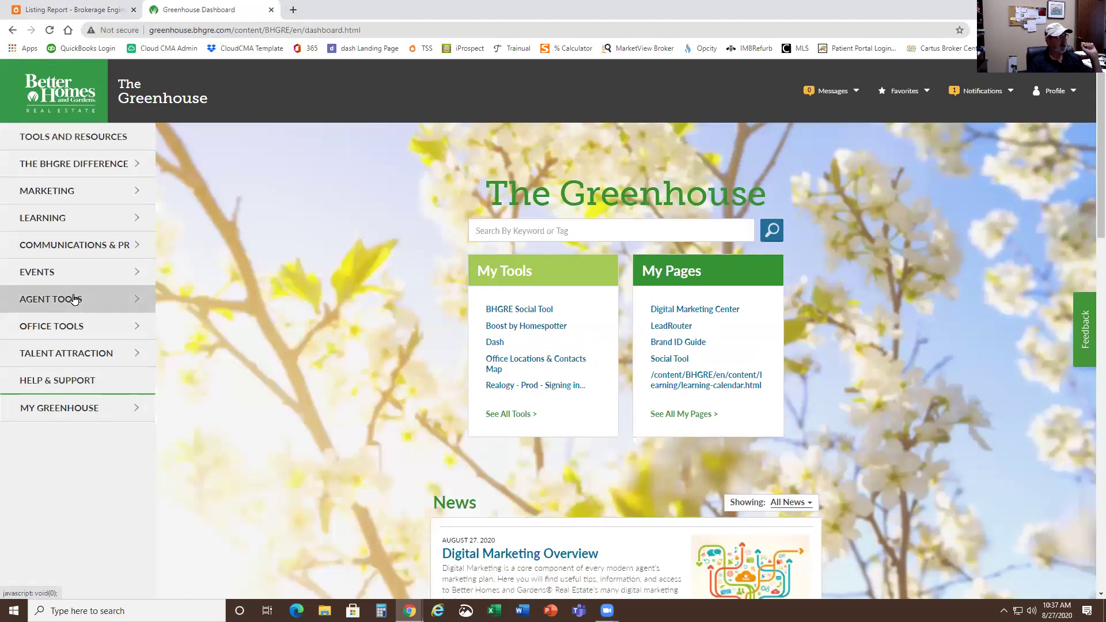
- Expand Agent Tools in the sidebar to list tools such as Listing Distribution
left_click(74, 299)
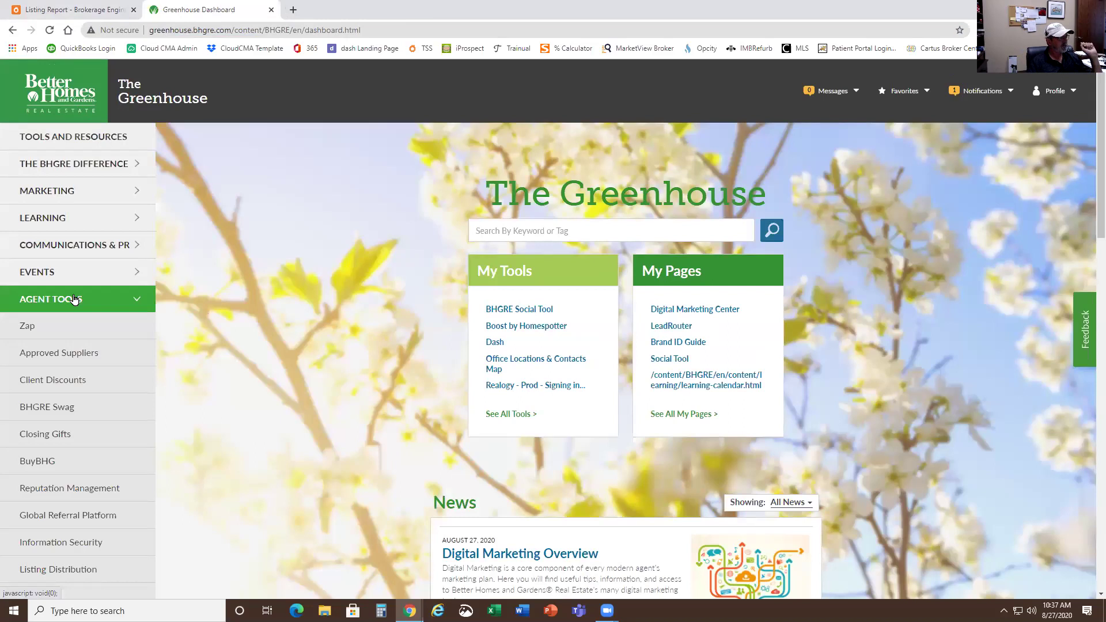
scroll(74, 298, "down", 3)
scroll(74, 299, "down", 1)
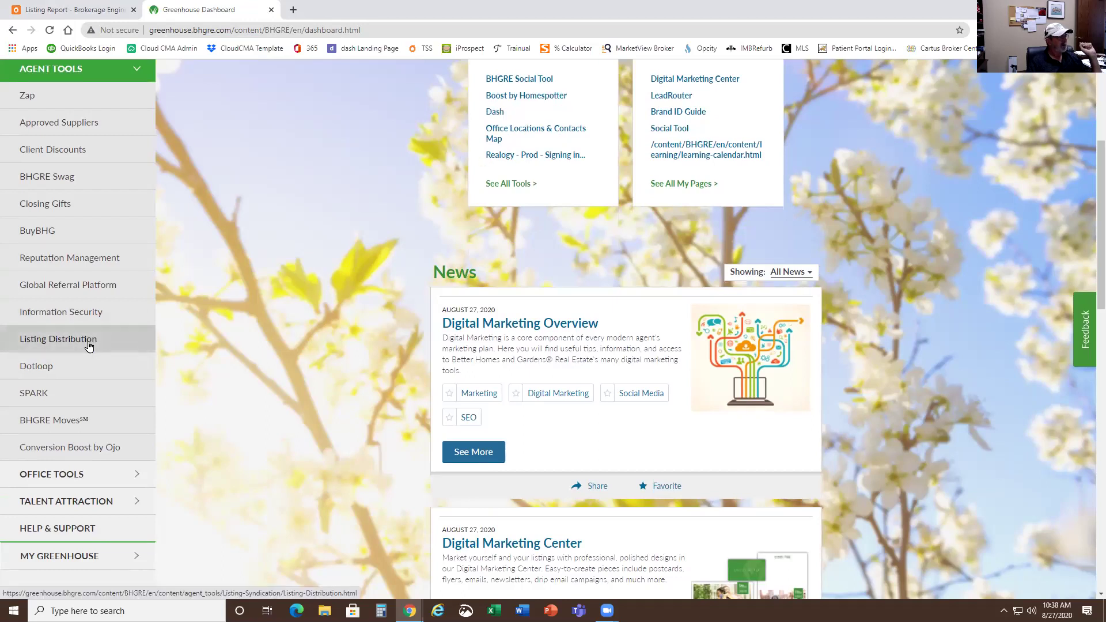
- Go to Listing Distribution and log in to ListTrac from its ListTrac section
left_click(88, 346)
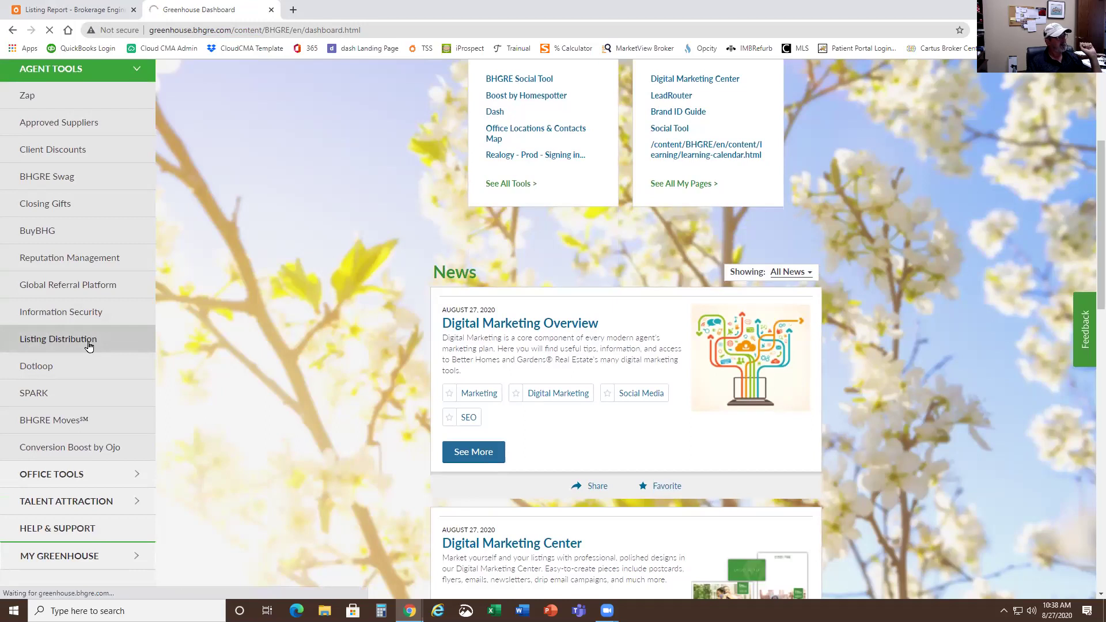
scroll(218, 335, "down", 5)
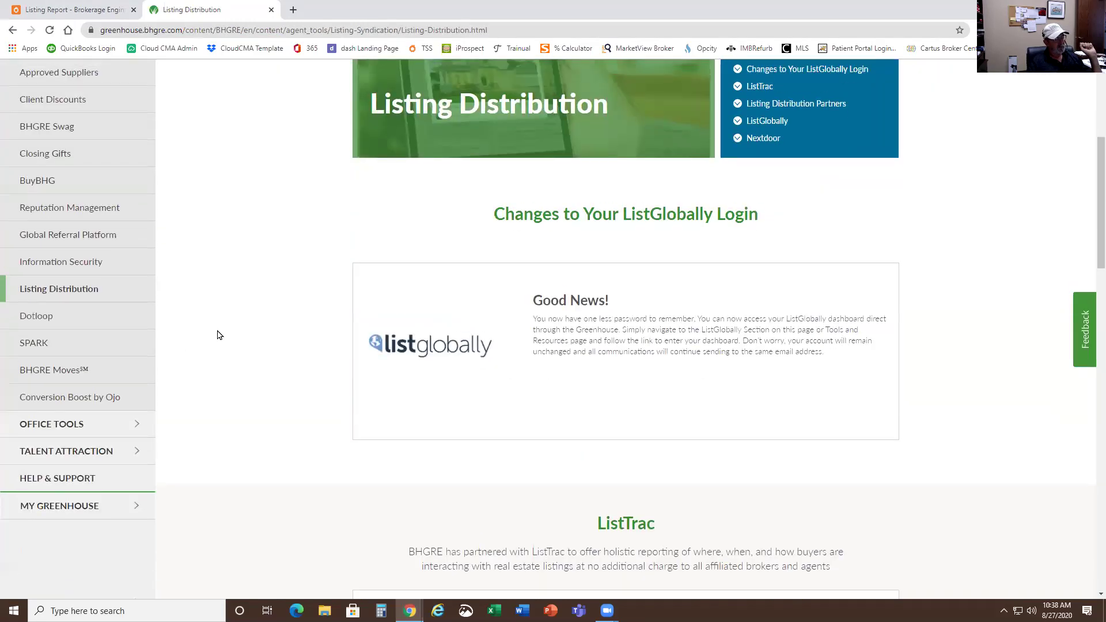
scroll(441, 281, "down", 5)
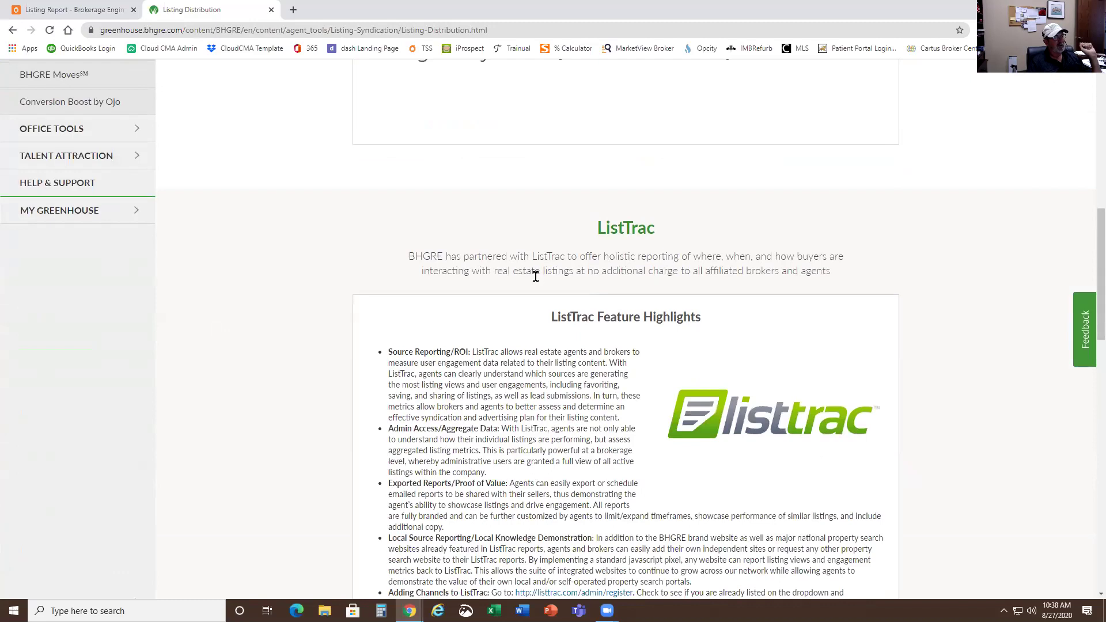
scroll(535, 278, "up", 6)
scroll(536, 279, "down", 12)
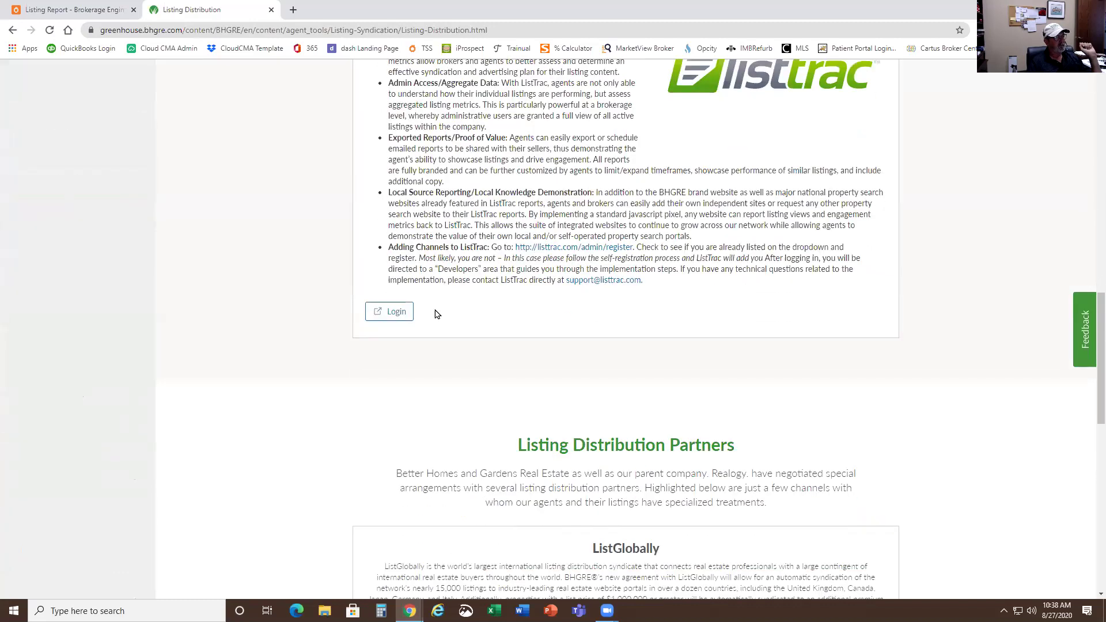
left_click(386, 313)
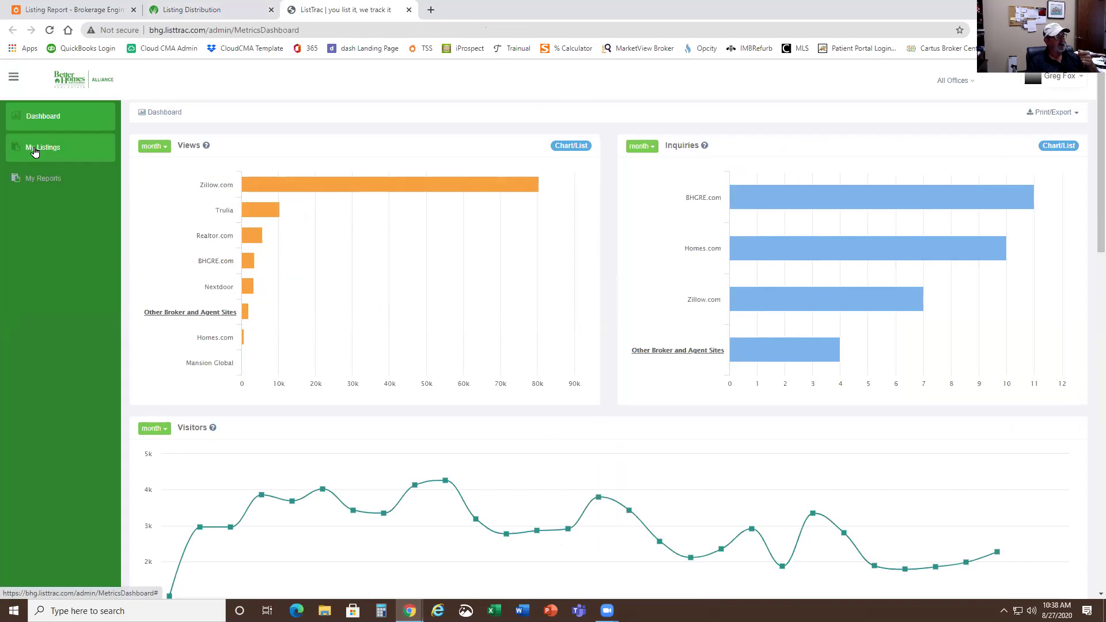
left_click(35, 148)
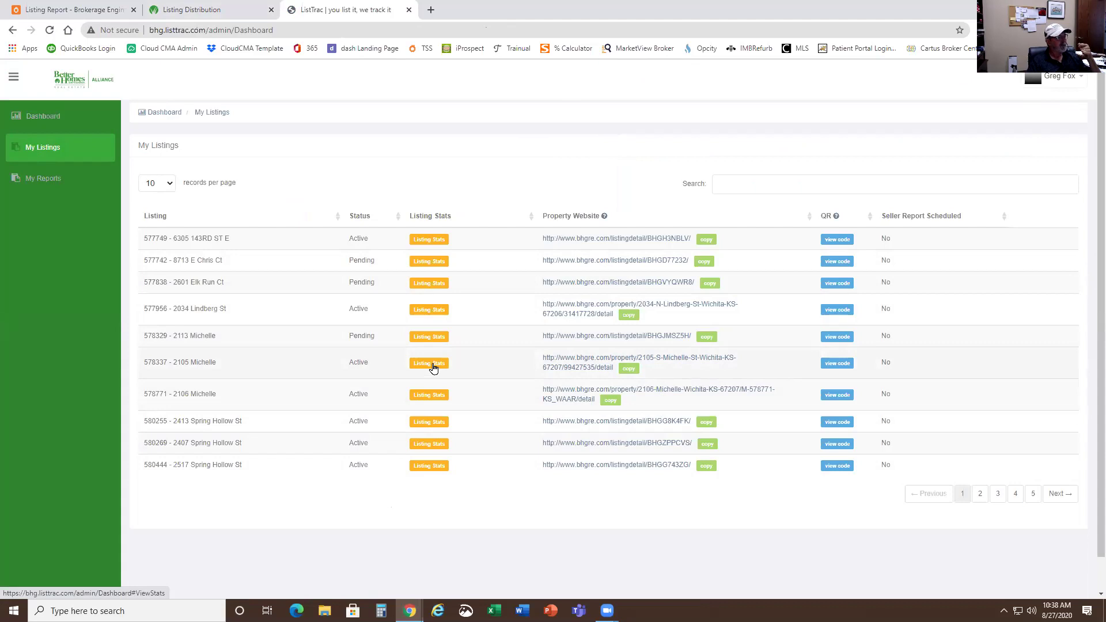
left_click(436, 241)
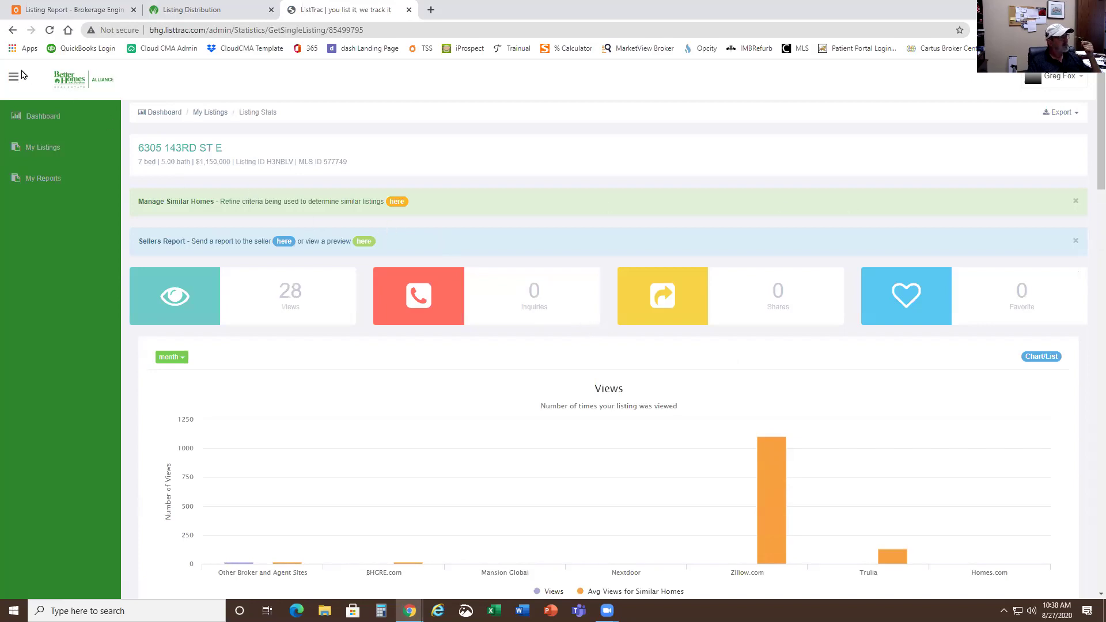
left_click(12, 30)
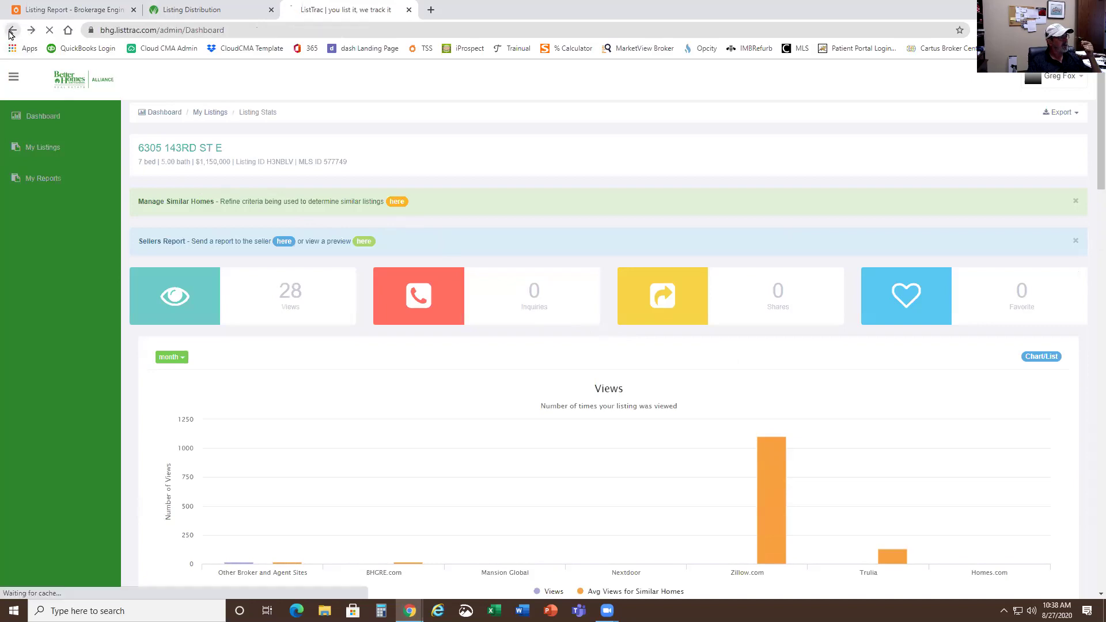
scroll(498, 314, "down", 1)
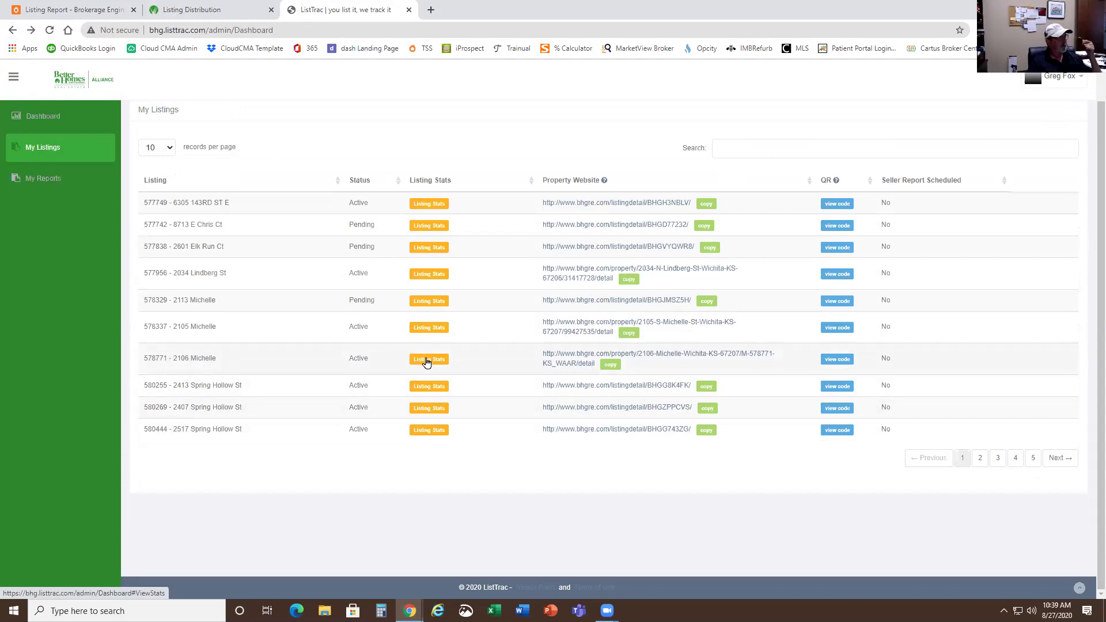
left_click(430, 387)
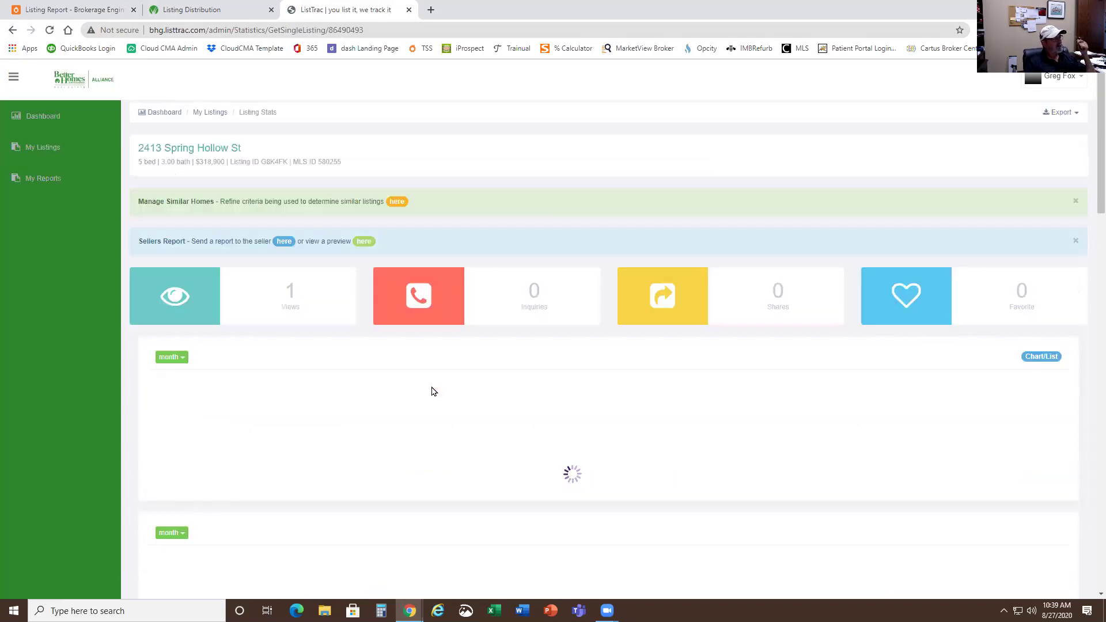
scroll(433, 391, "down", 3)
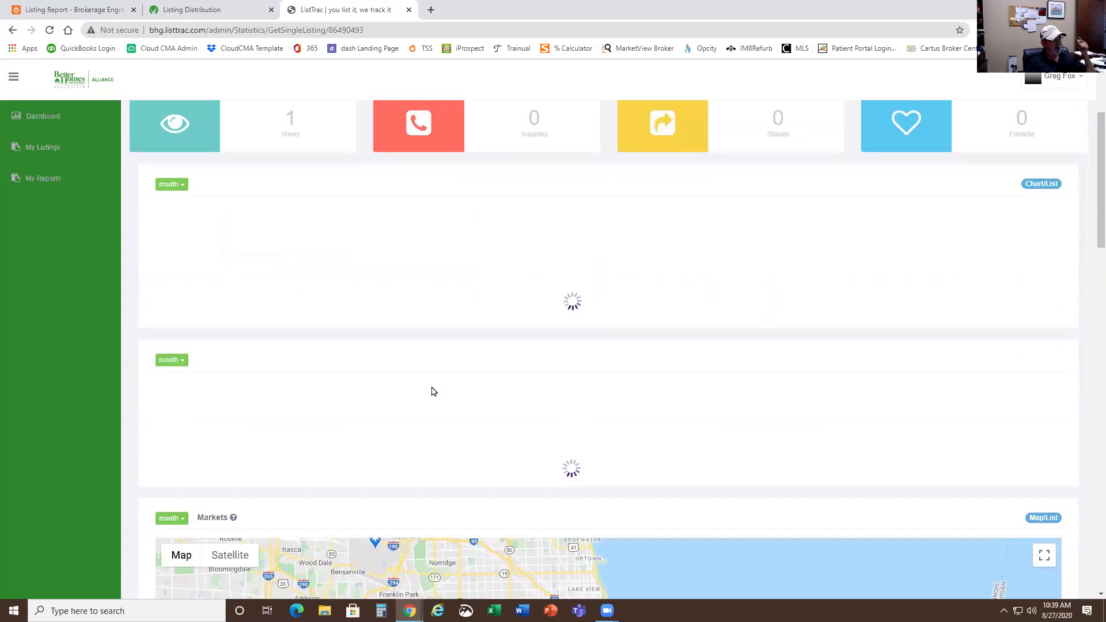
scroll(541, 351, "up", 8)
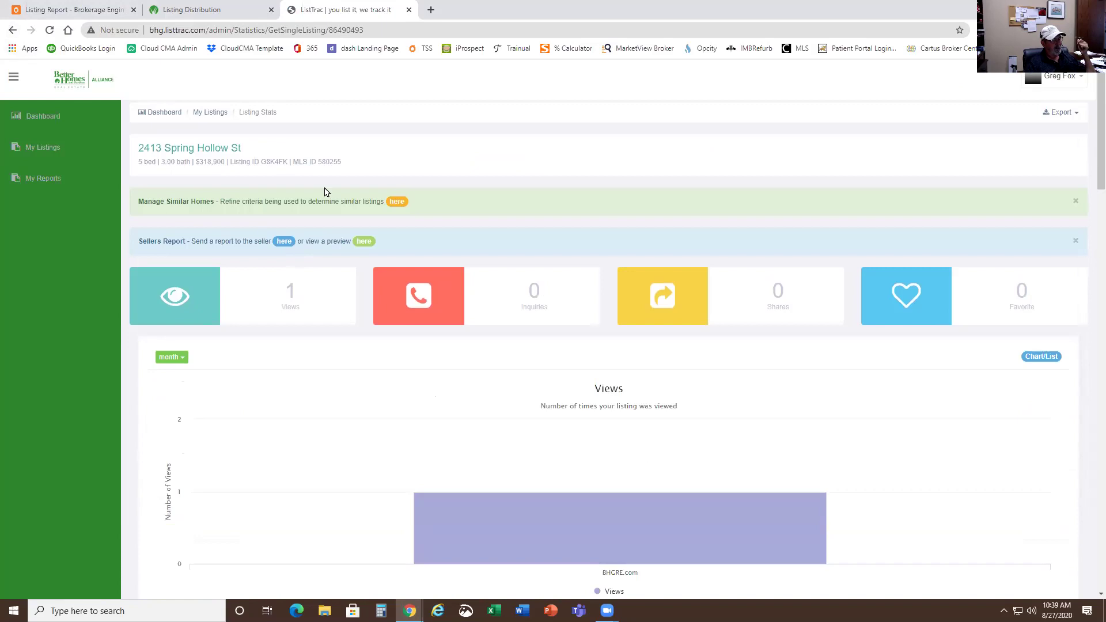
scroll(324, 192, "down", 4)
scroll(323, 193, "up", 4)
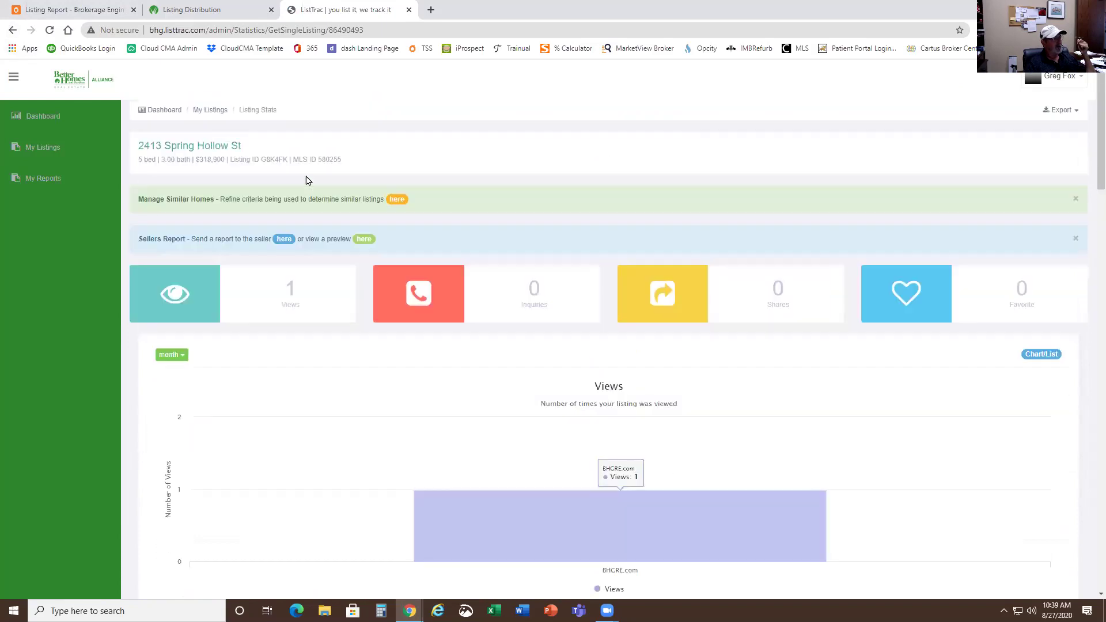
left_click(12, 30)
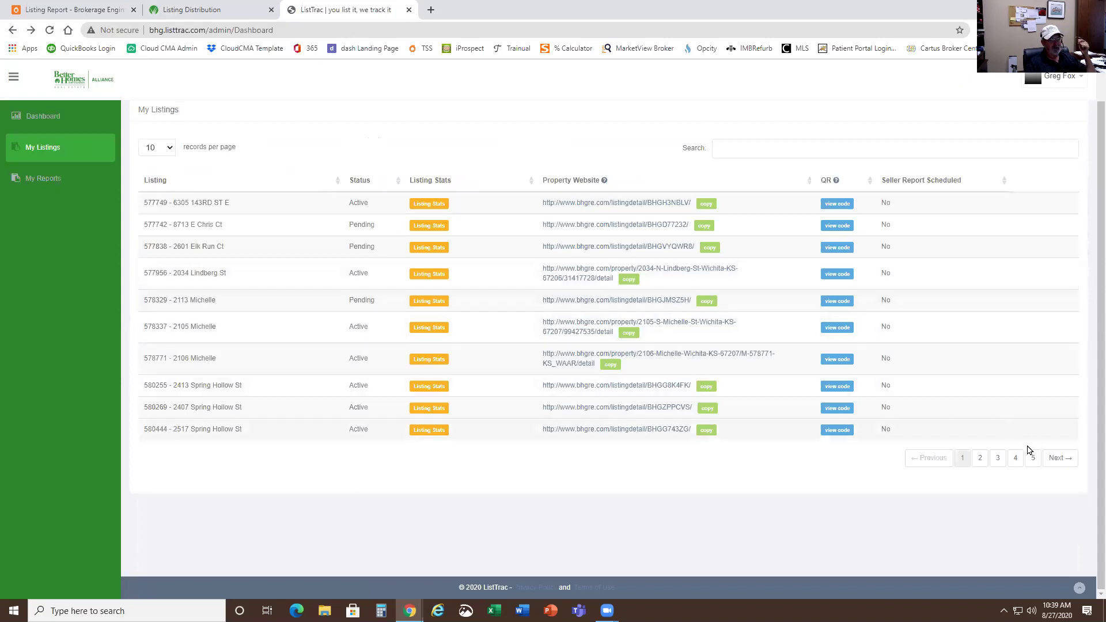
left_click(998, 459)
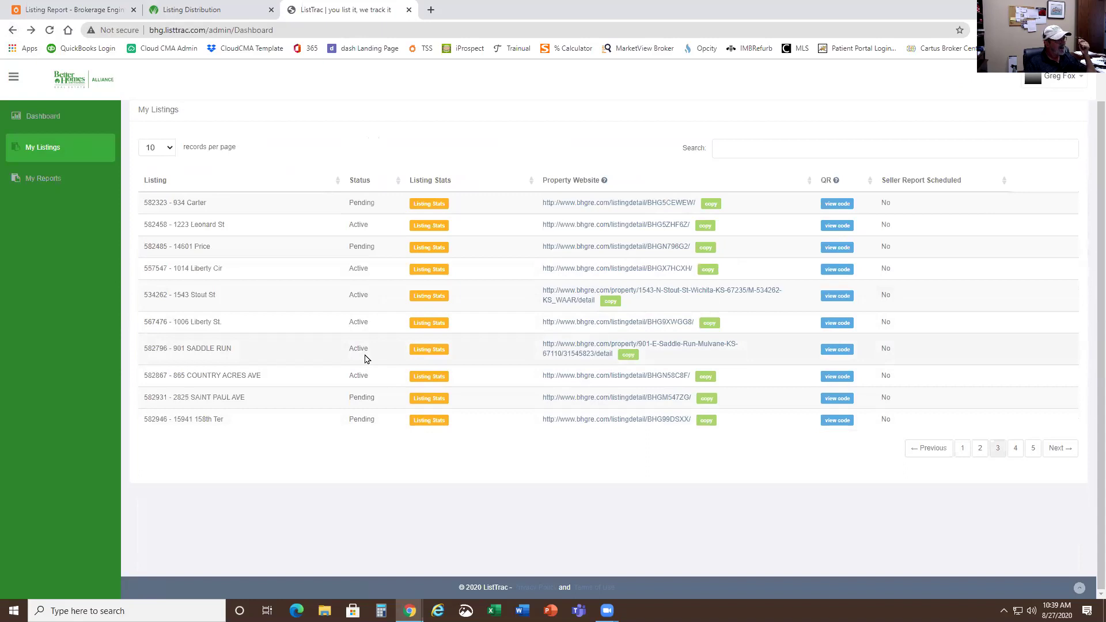
left_click(429, 350)
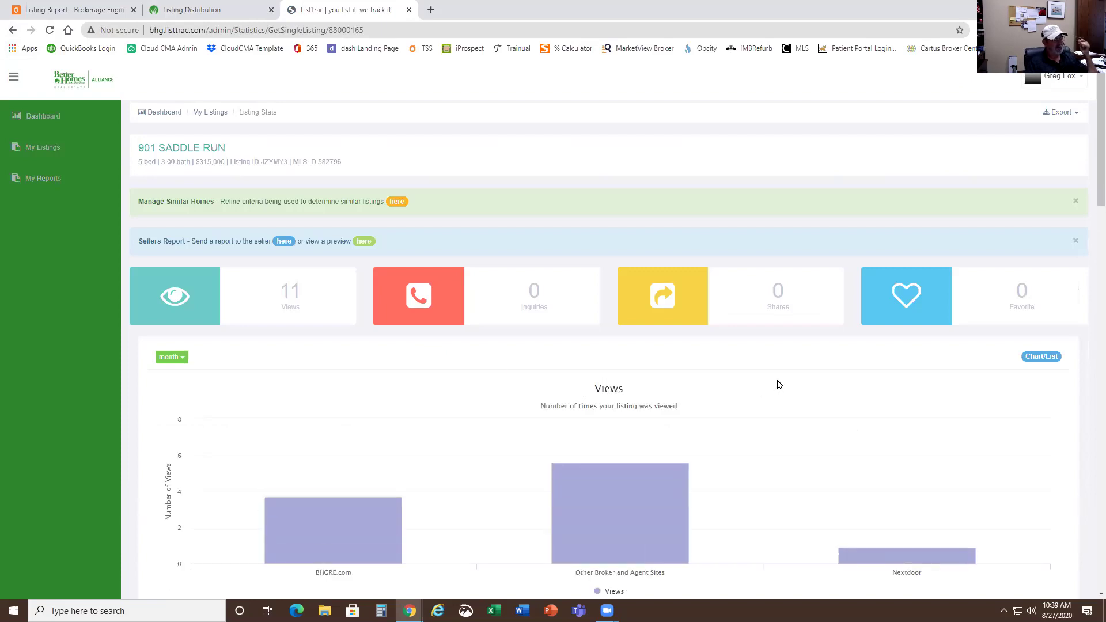
scroll(765, 389, "down", 4)
scroll(765, 392, "down", 7)
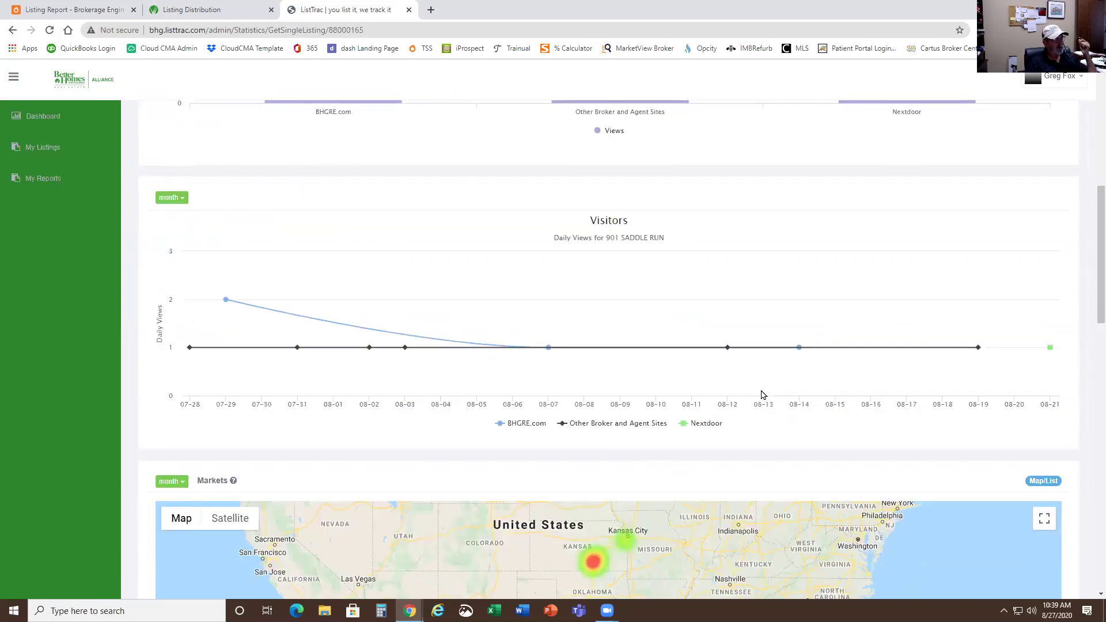
scroll(761, 391, "down", 5)
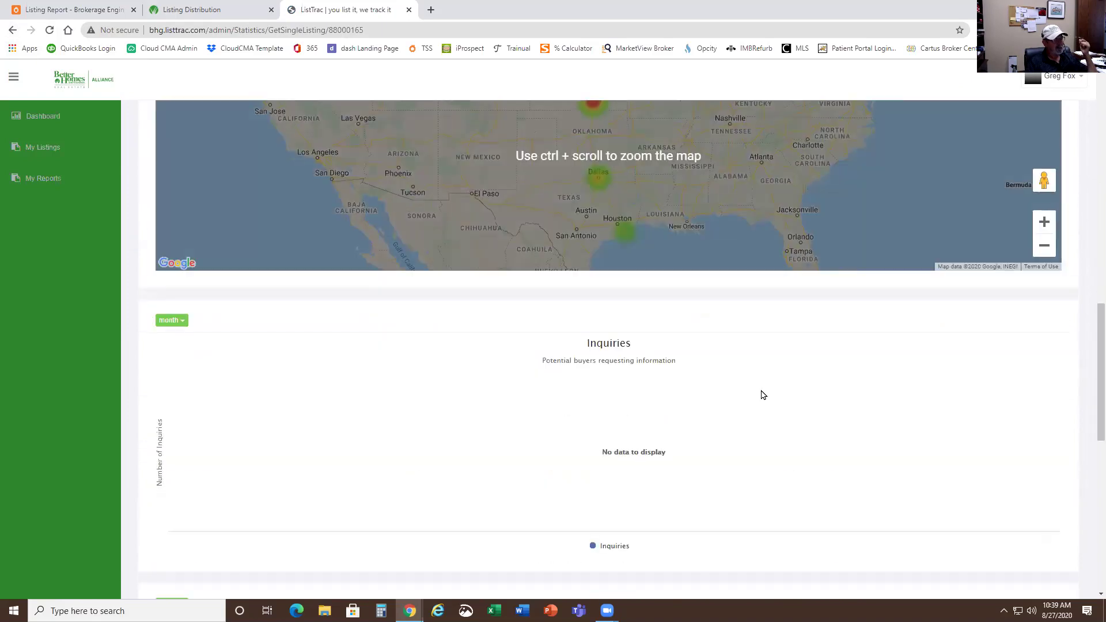
scroll(761, 386, "up", 15)
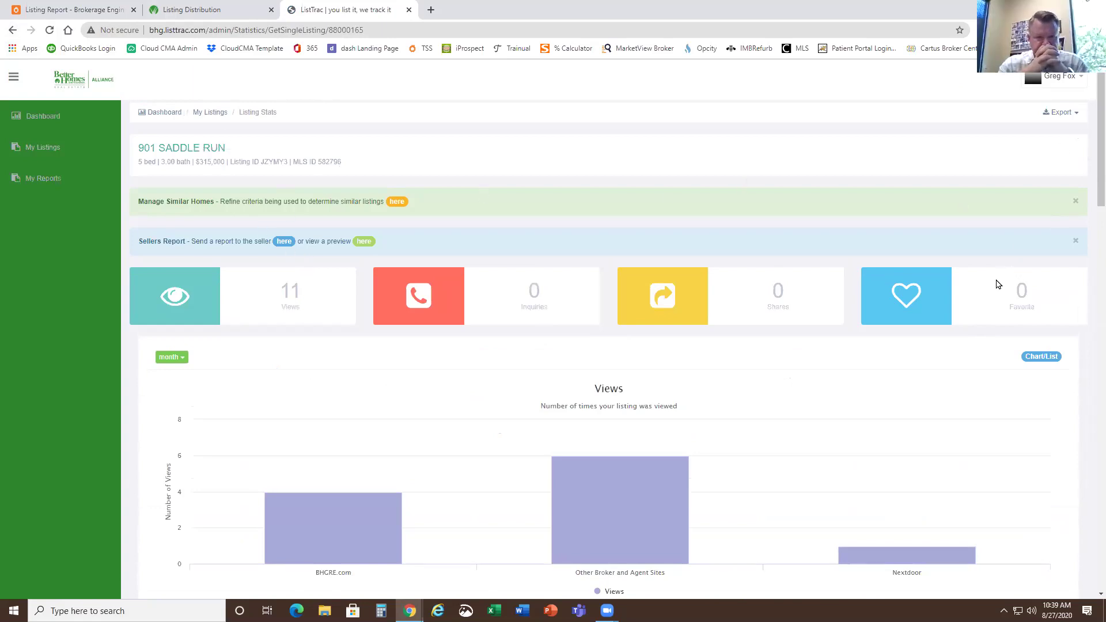
scroll(997, 286, "down", 12)
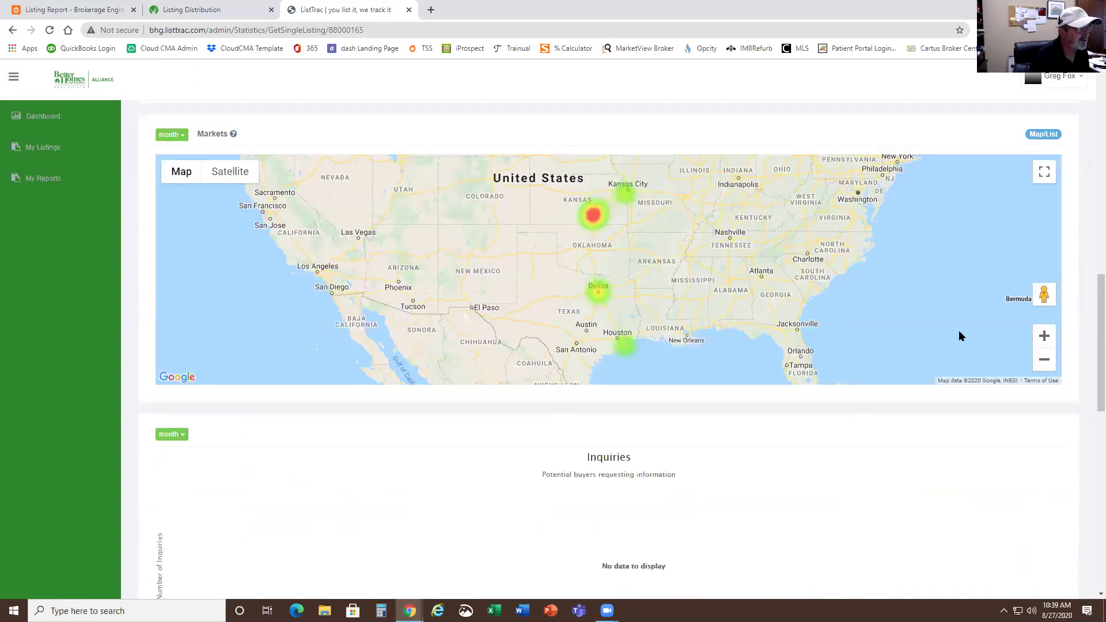
scroll(959, 330, "down", 8)
scroll(958, 330, "down", 2)
scroll(958, 336, "down", 2)
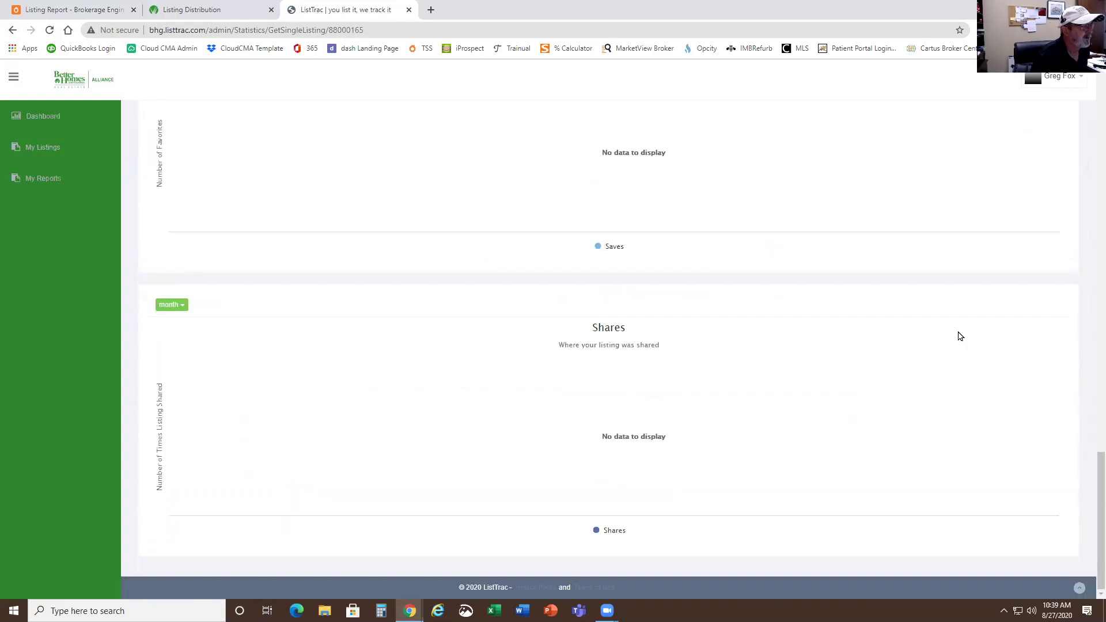
scroll(470, 359, "up", 2)
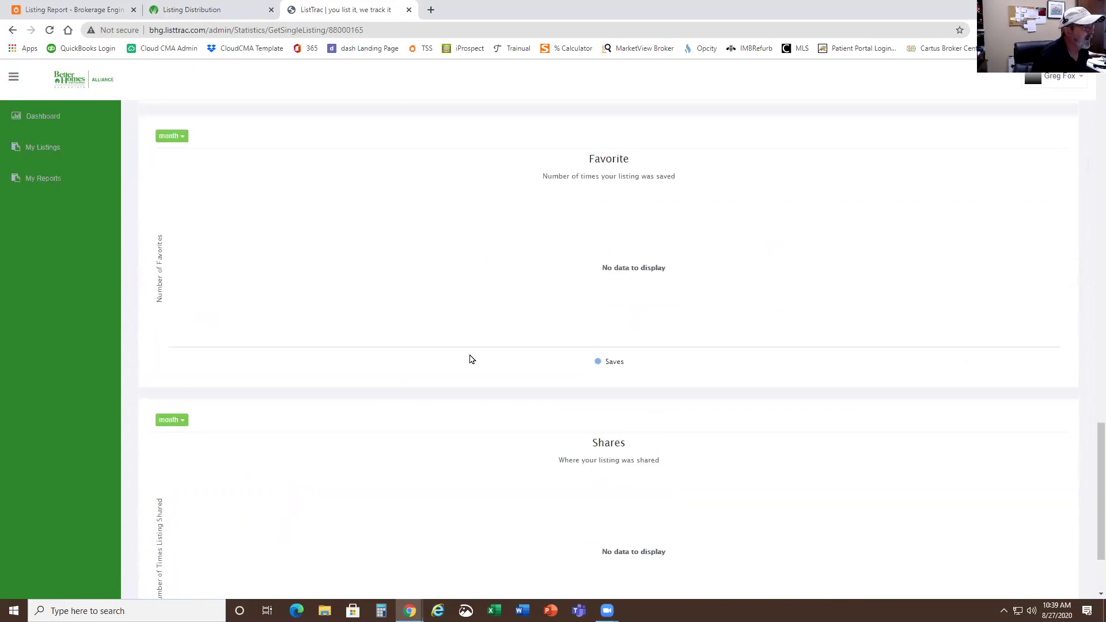
- Open the Favorite chart's time-period dropdown and return to the top of the stats page
left_click(178, 139)
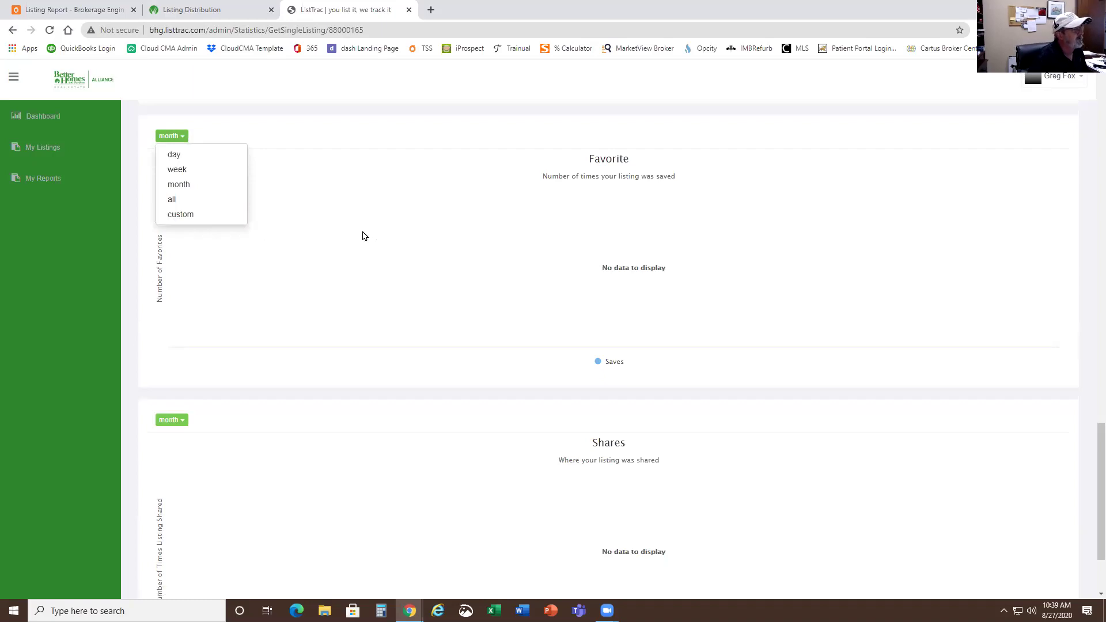
scroll(311, 214, "up", 6)
scroll(311, 214, "up", 8)
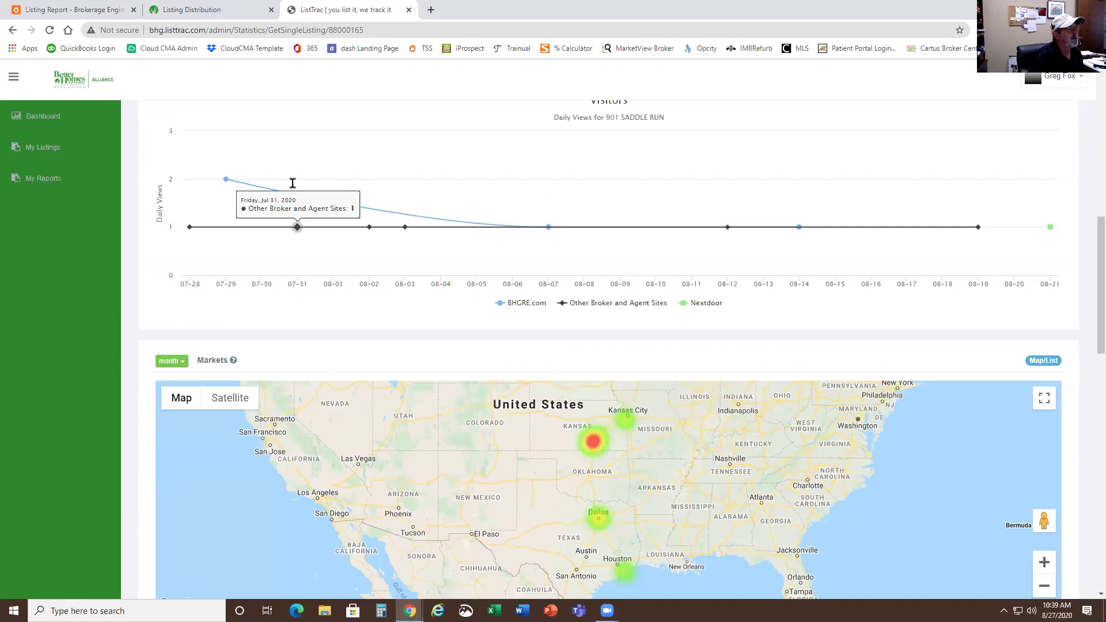
scroll(293, 183, "up", 9)
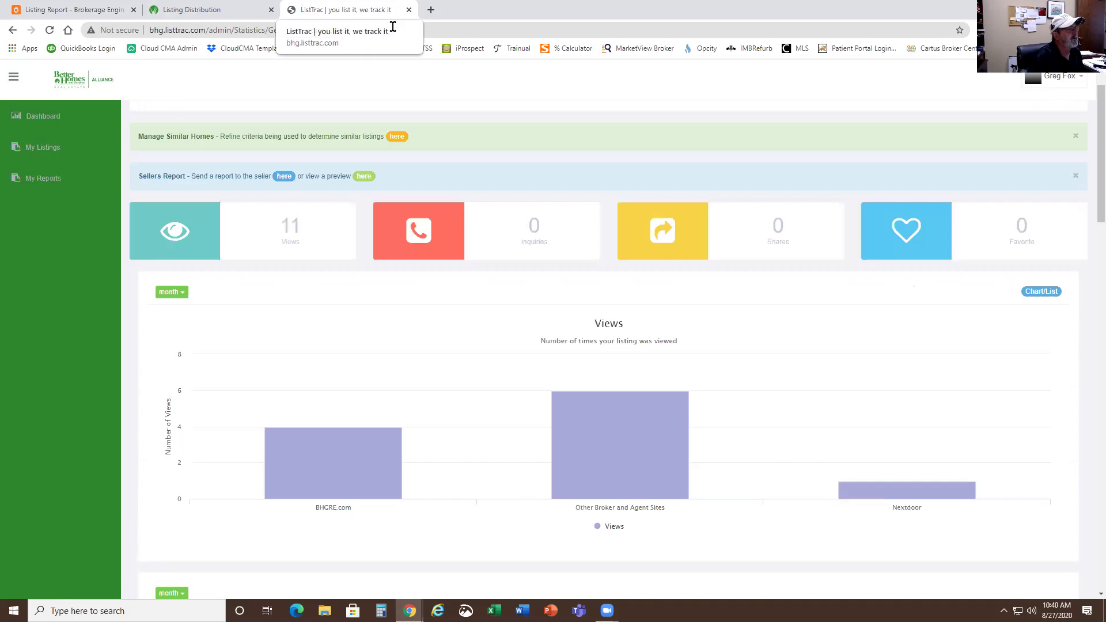
left_click(409, 9)
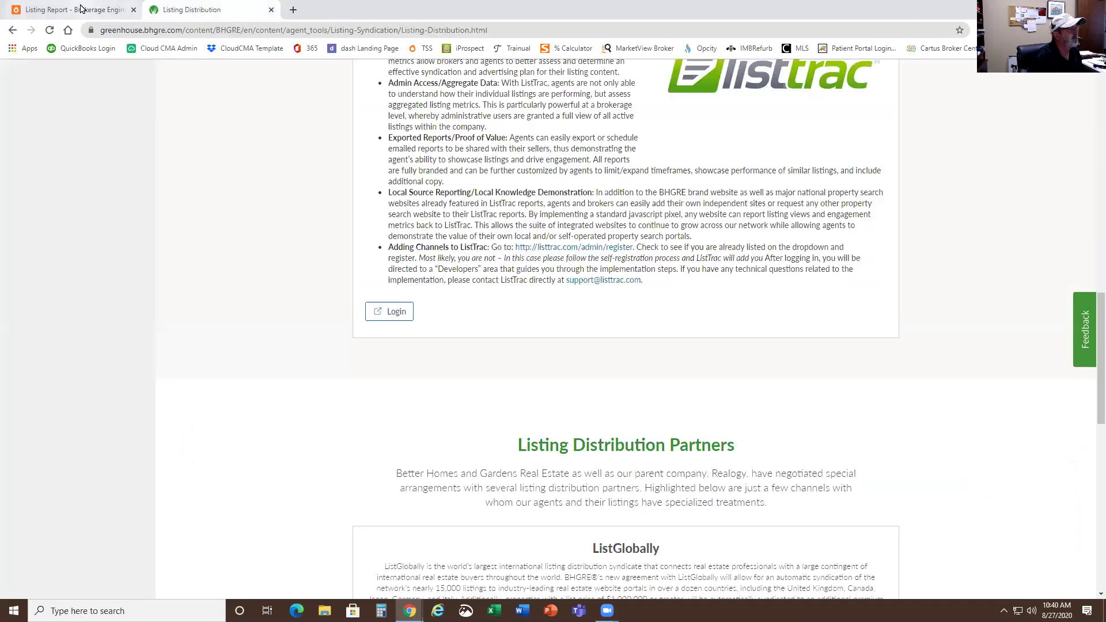
left_click(79, 9)
scroll(415, 337, "down", 6)
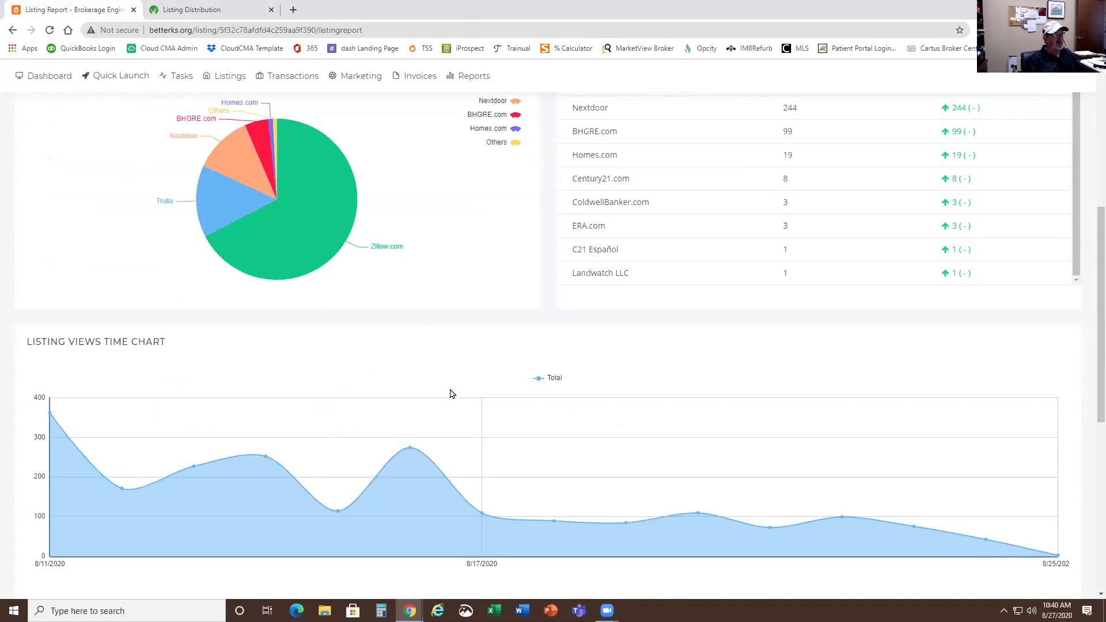
scroll(517, 509, "up", 6)
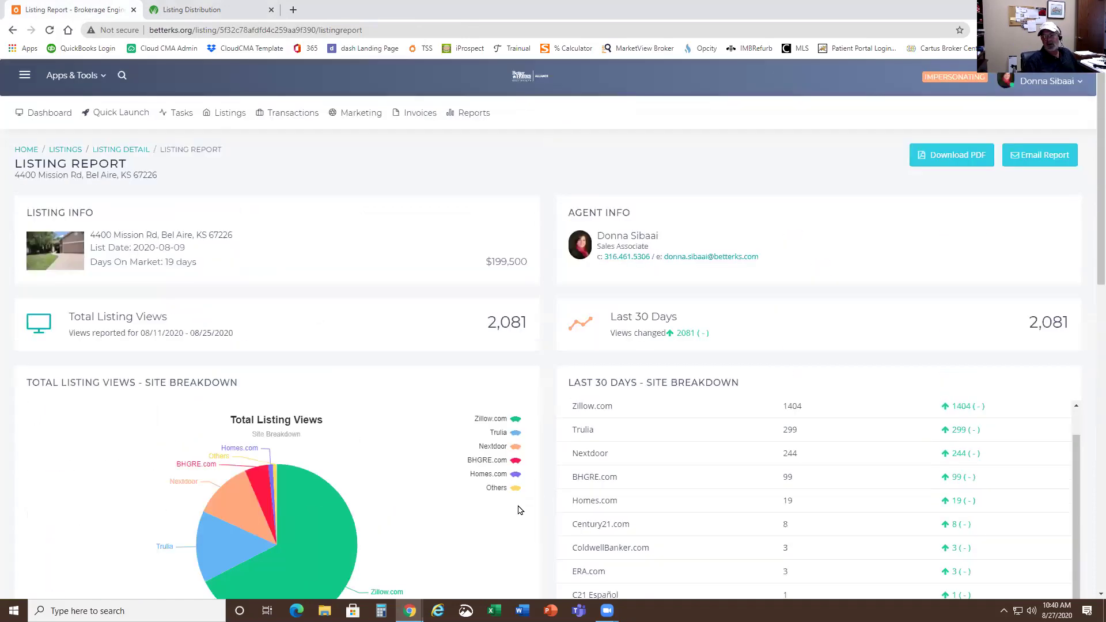
scroll(583, 502, "up", 1)
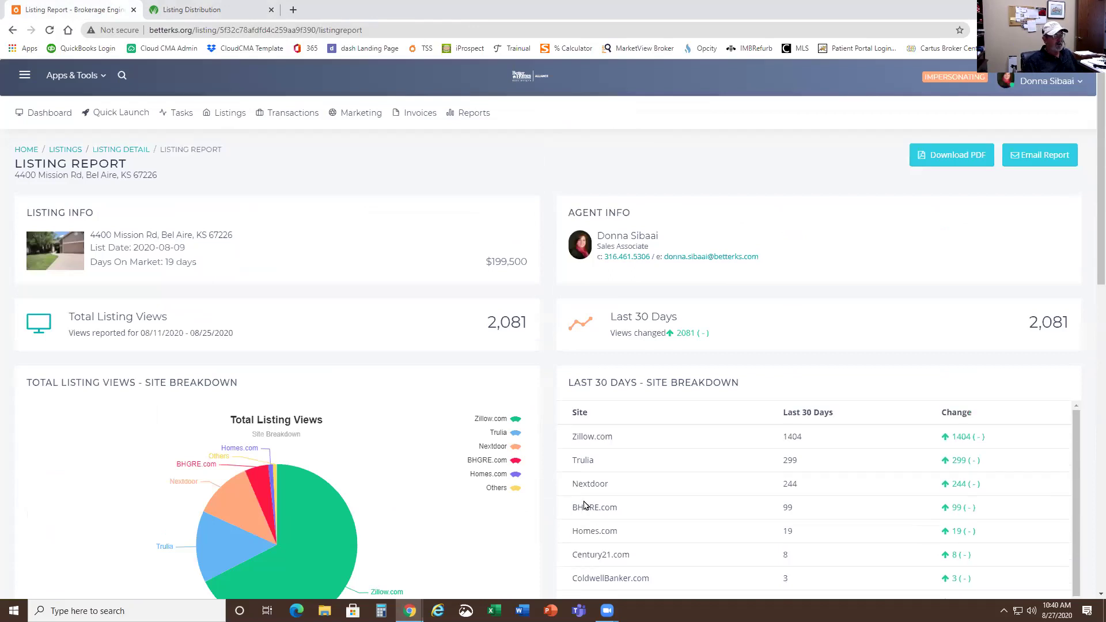
scroll(474, 501, "down", 6)
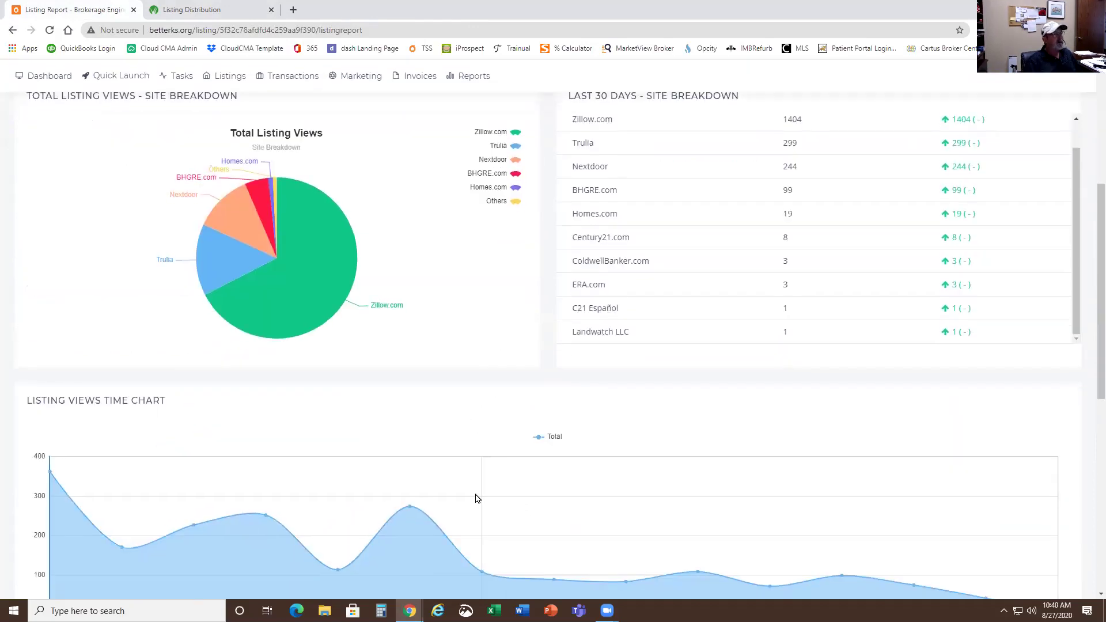
- Show the South Central Kansas MLS home page in the Paragon 5 tab
scroll(475, 500, "up", 5)
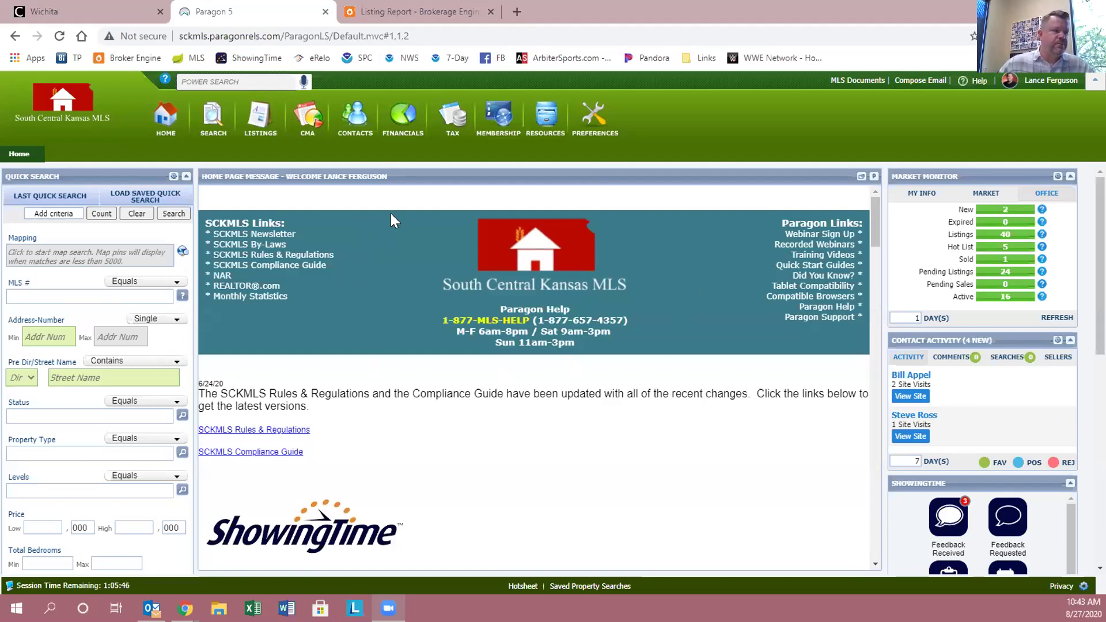
- Run an inventory search of own listings, returning one active $350,000 listing
mouse_move(209, 141)
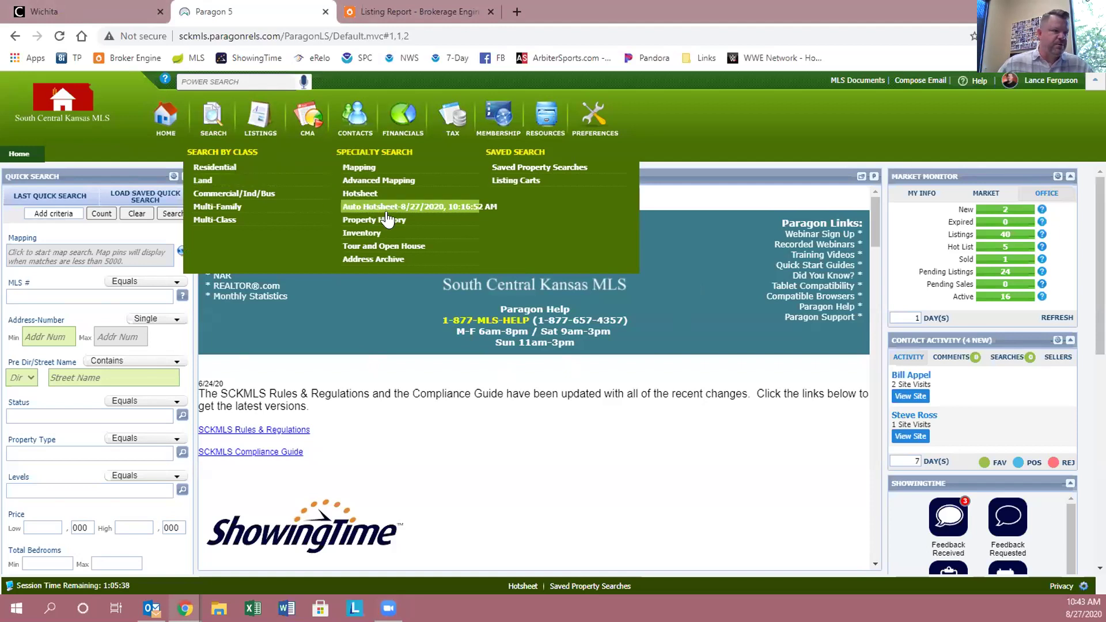
left_click(352, 232)
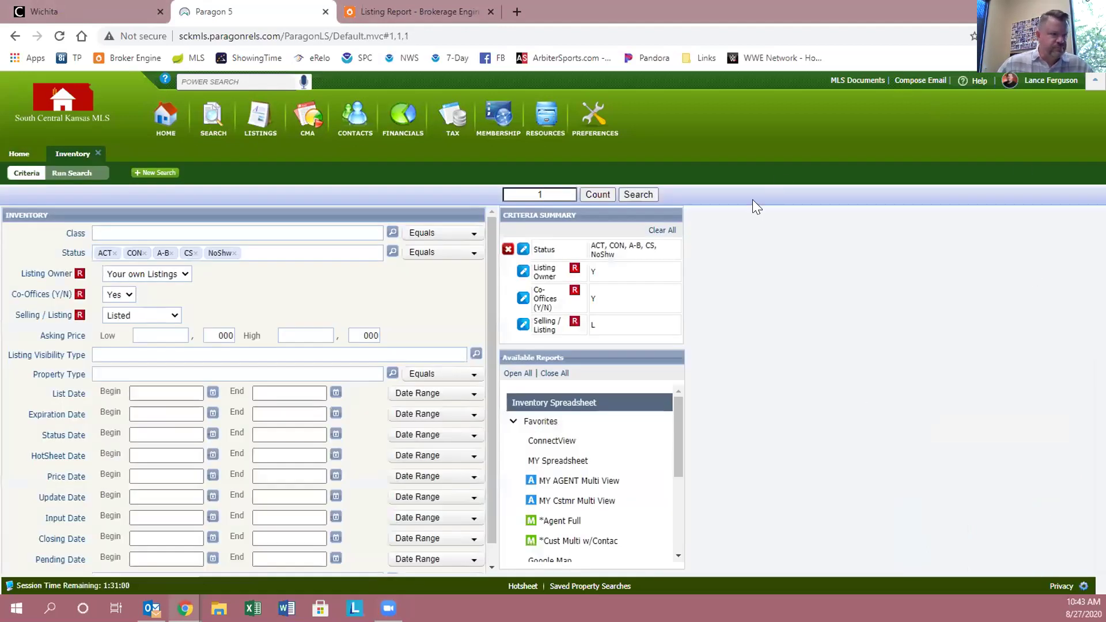
left_click(626, 194)
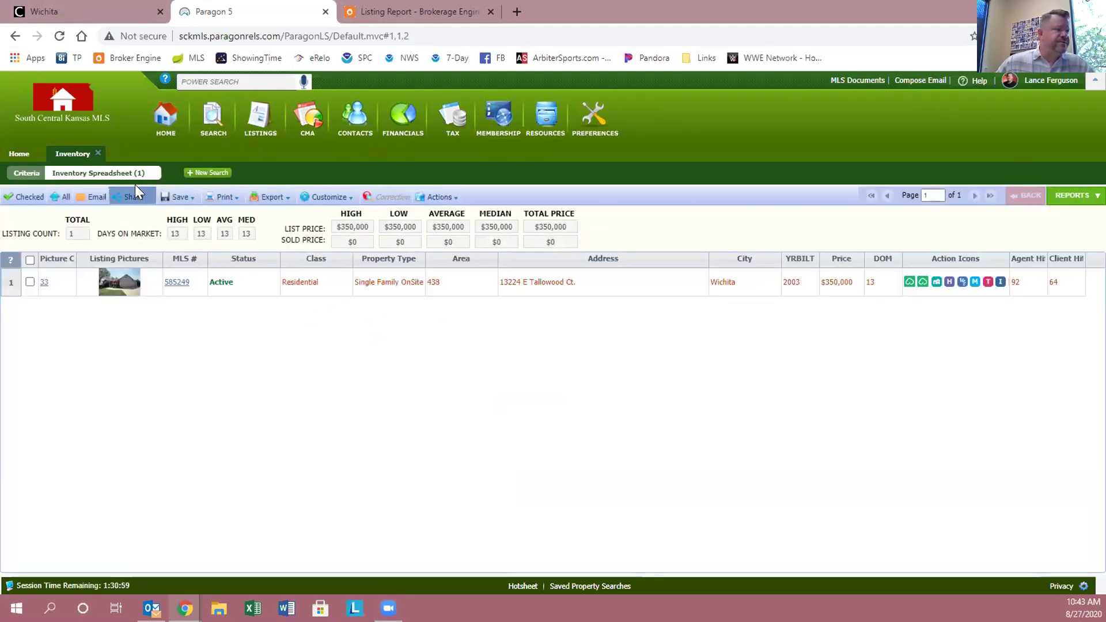
- Open the Inventory Spreadsheet Field Prefs to choose which fields are shown
mouse_move(264, 205)
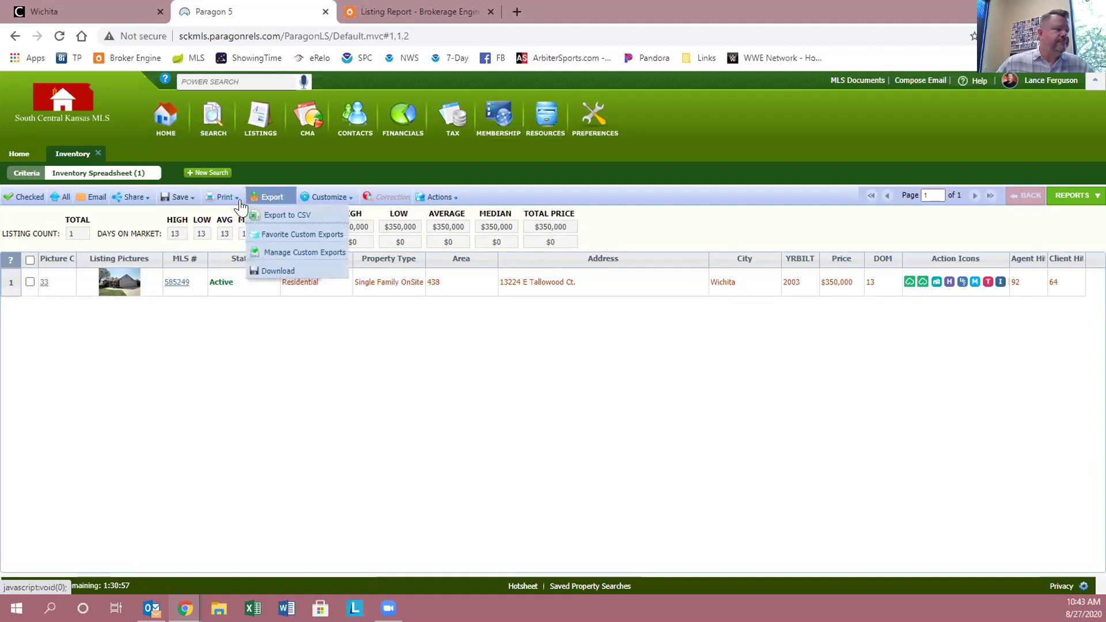
mouse_move(323, 202)
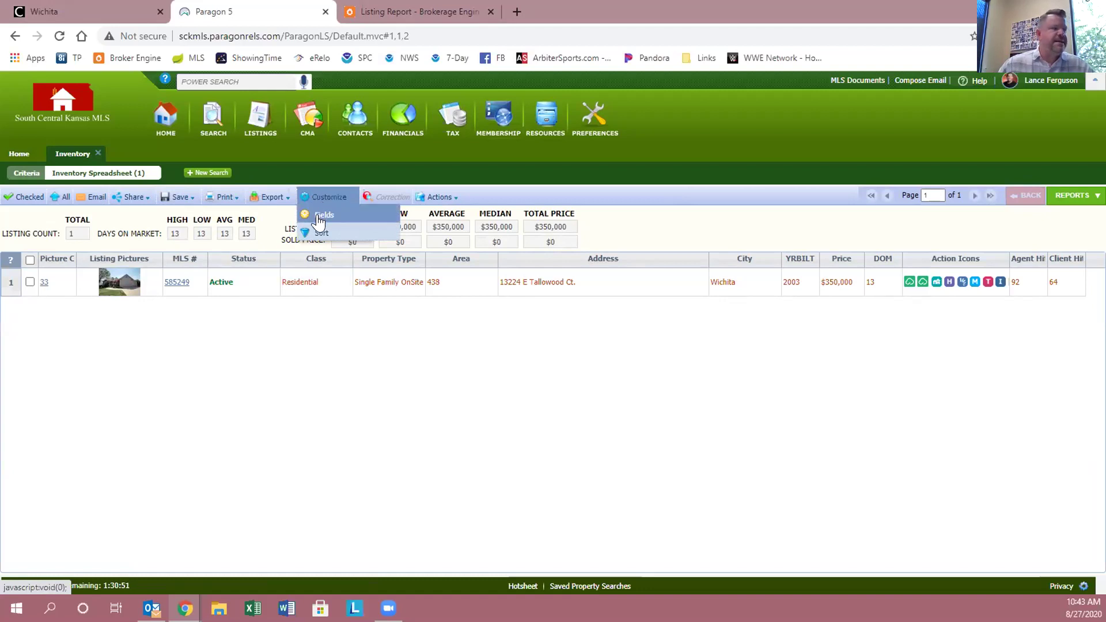
left_click(319, 216)
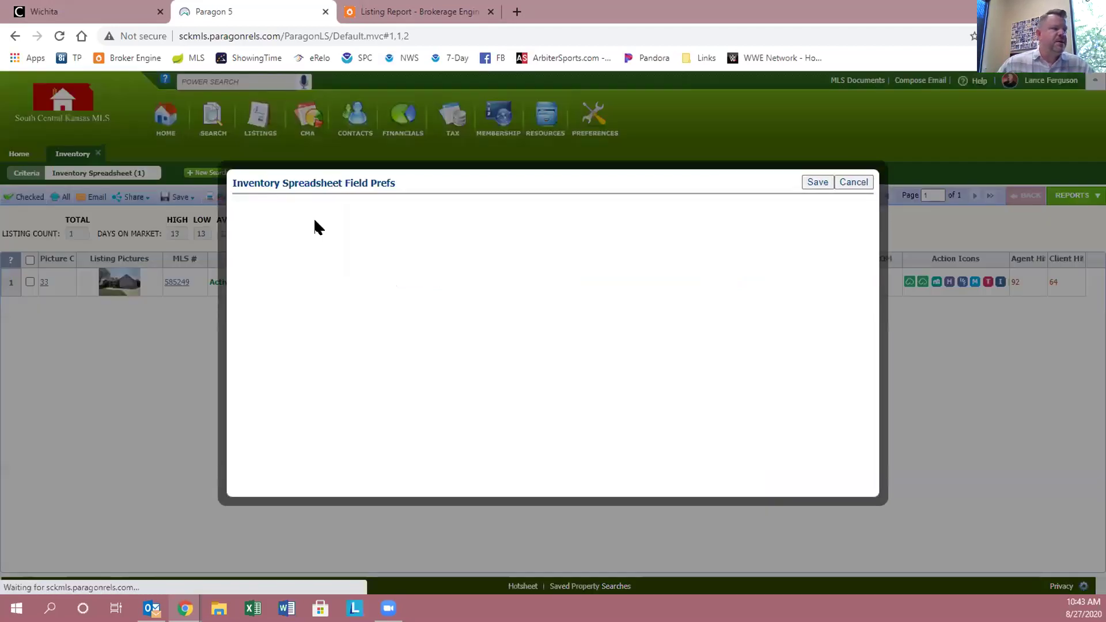
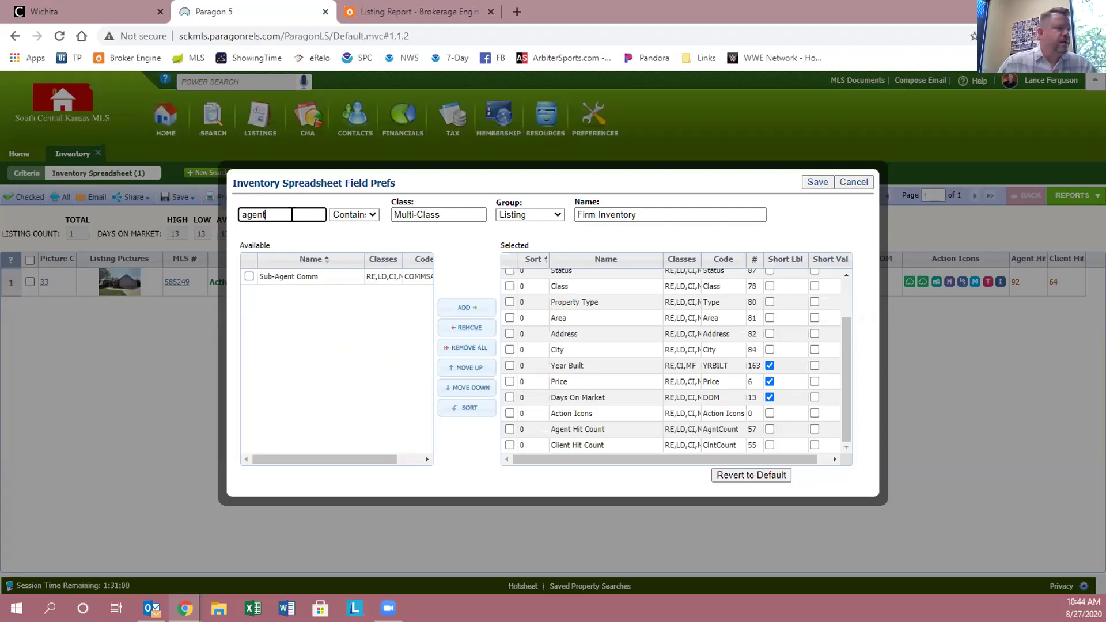
- Clear the field search, keep the Contains match mode, and cancel the Field Prefs dialog
key("BackSpace")
key("BackSpace")
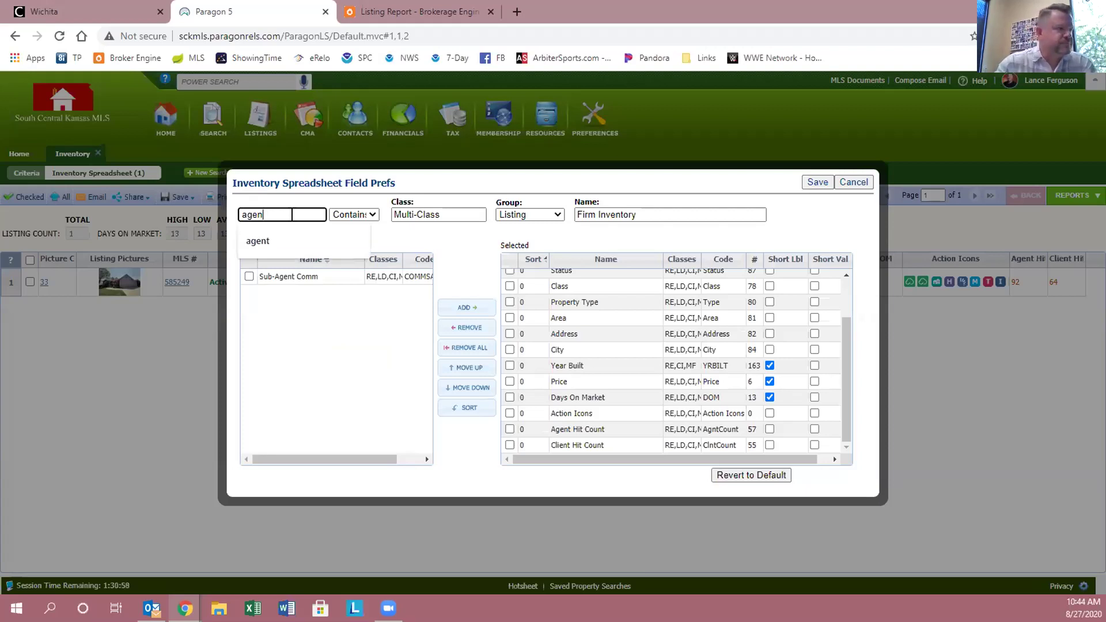
key("BackSpace")
key("BackSpace")
key("BackSpace")
left_click(433, 215)
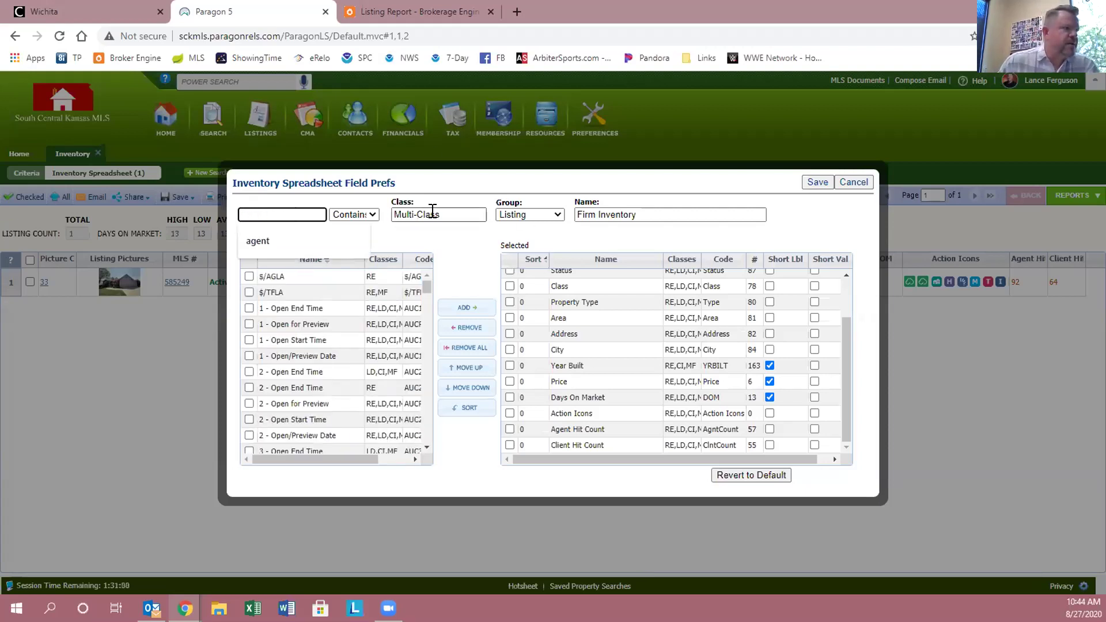
left_click(372, 216)
left_click(372, 215)
left_click(476, 214)
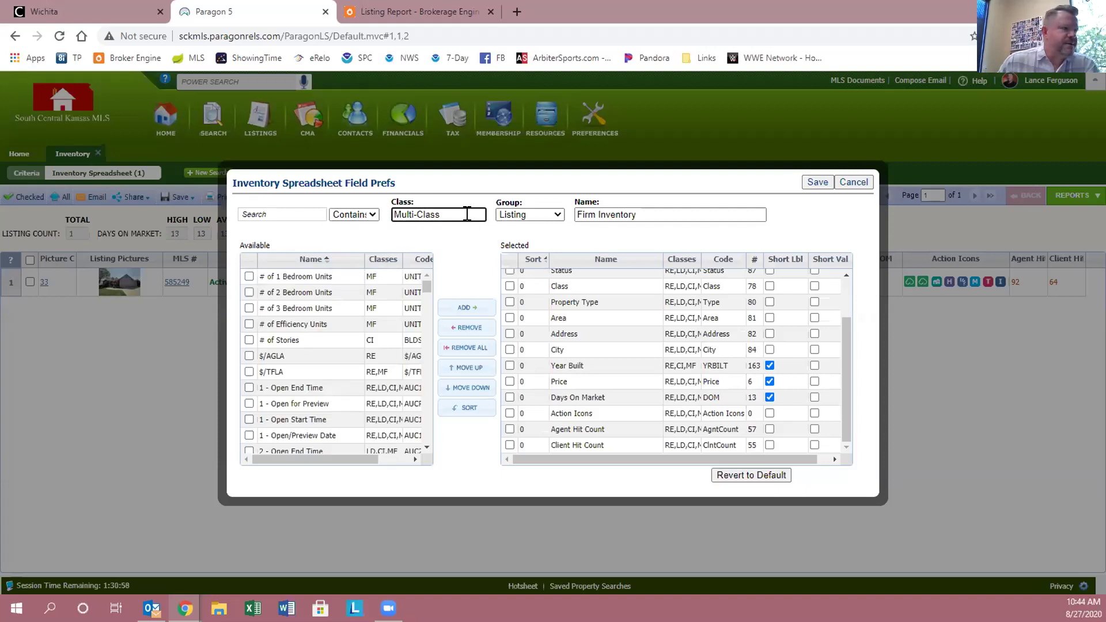
left_click(854, 183)
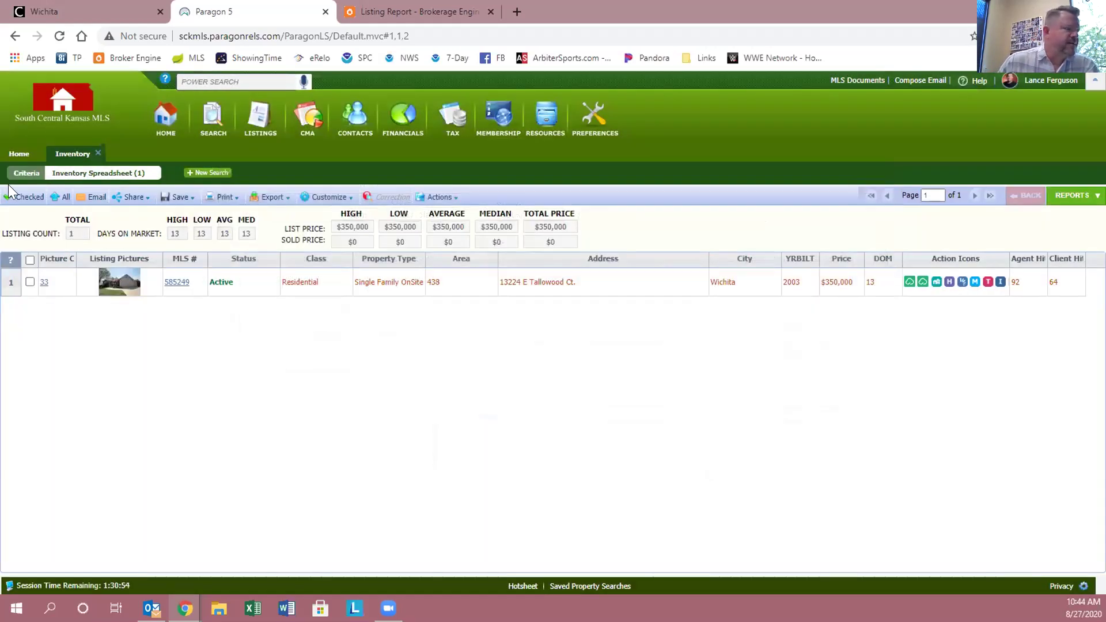
- Close the Inventory tab and start a new Residential listing search
left_click(132, 197)
left_click(98, 153)
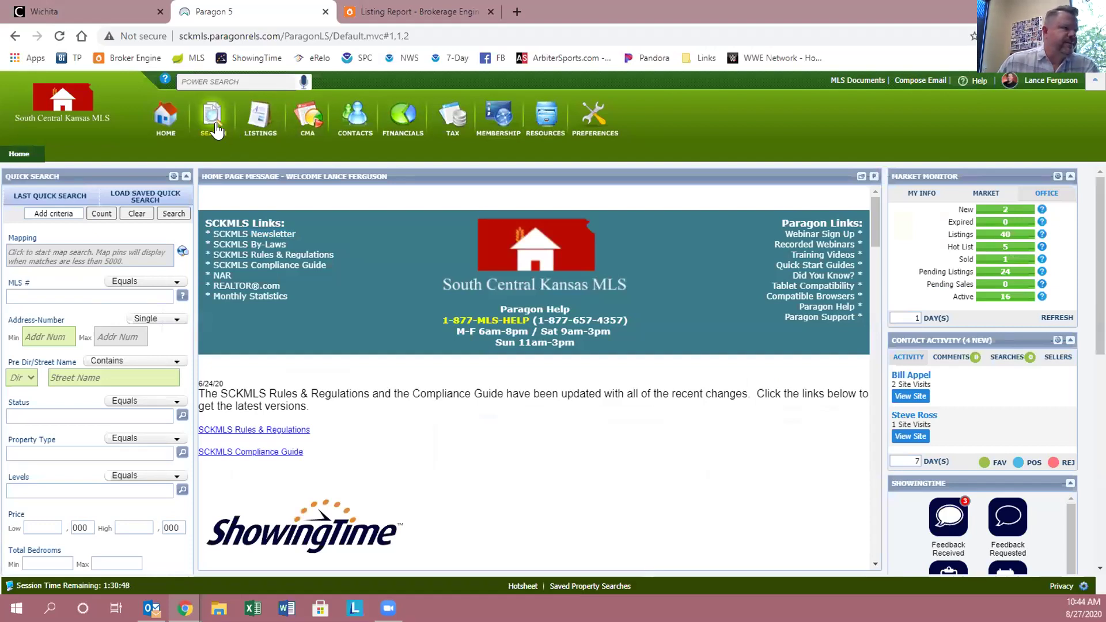
left_click(214, 128)
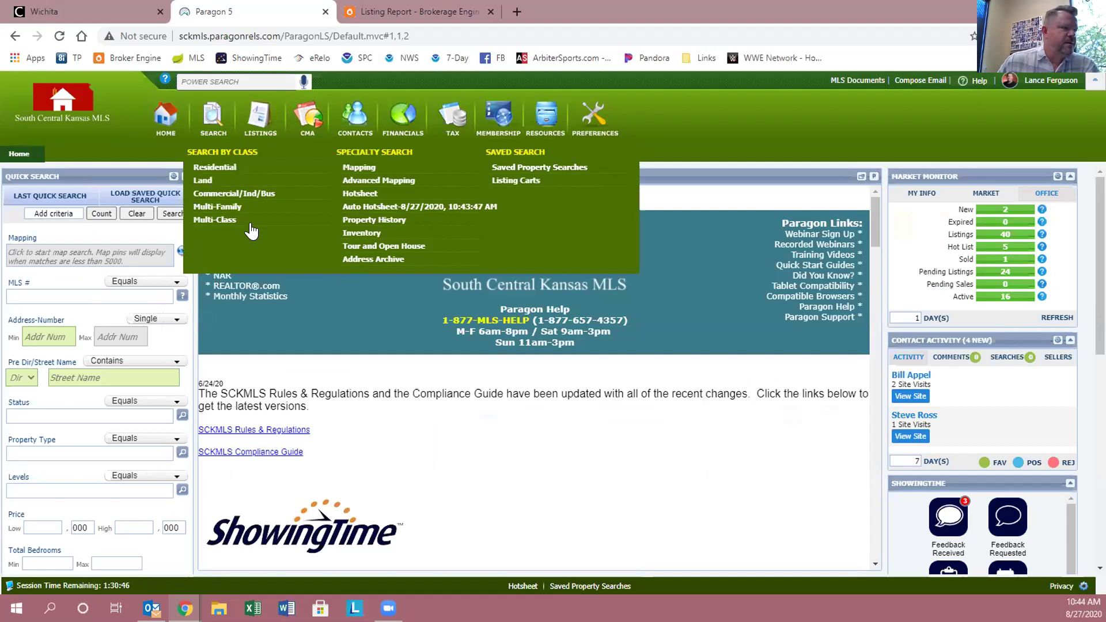
left_click(212, 167)
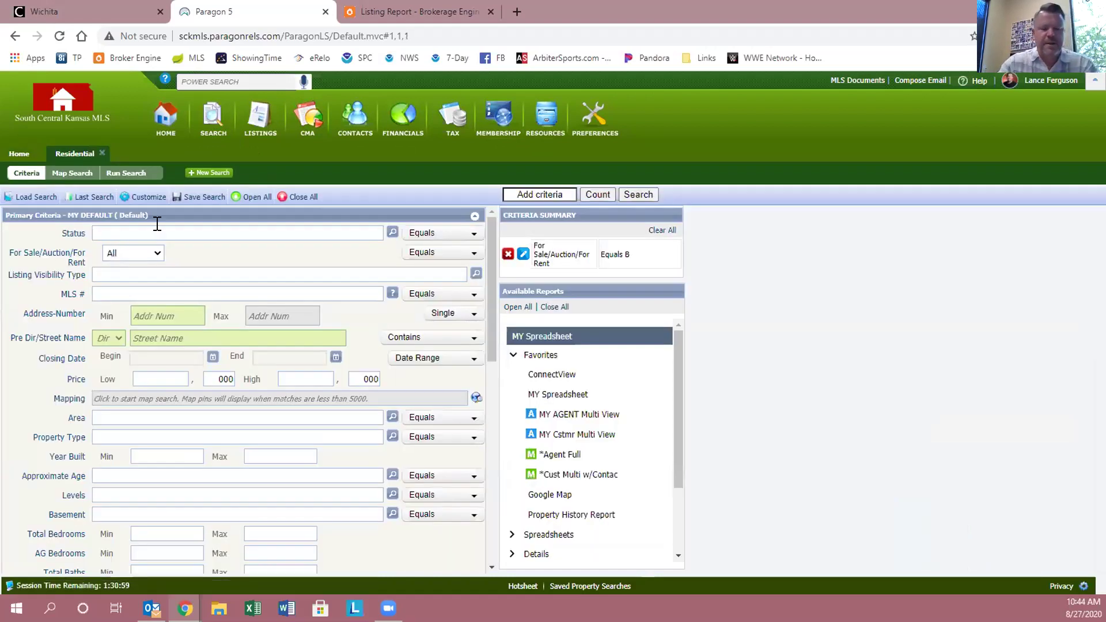
- Search for ALL ACTIVE status listings in Area 438, returning 14 results
type("acti")
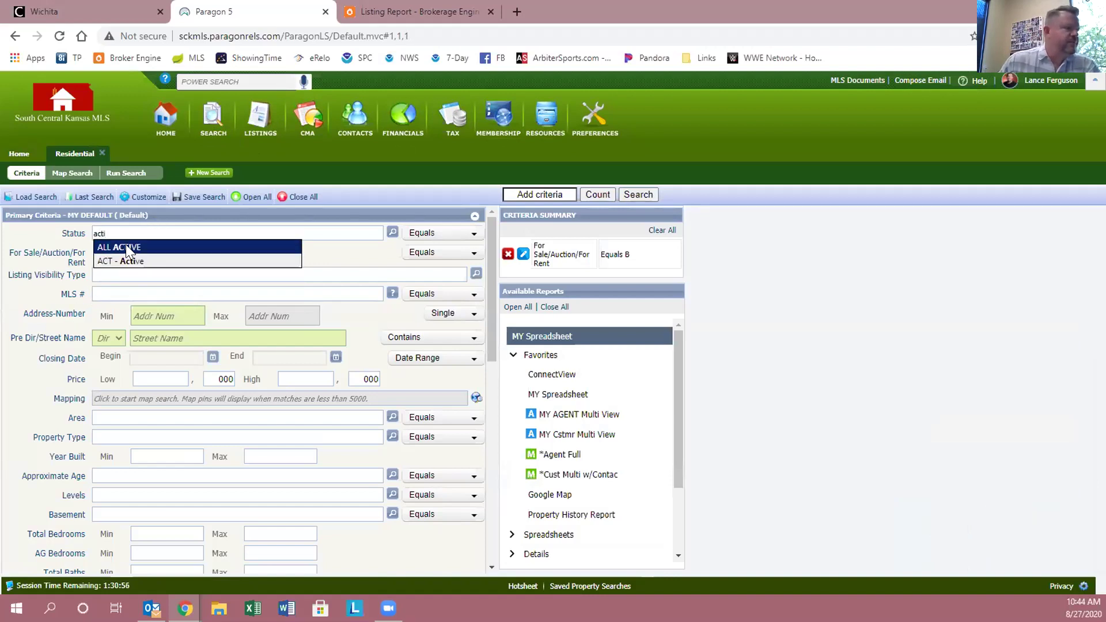
left_click(126, 247)
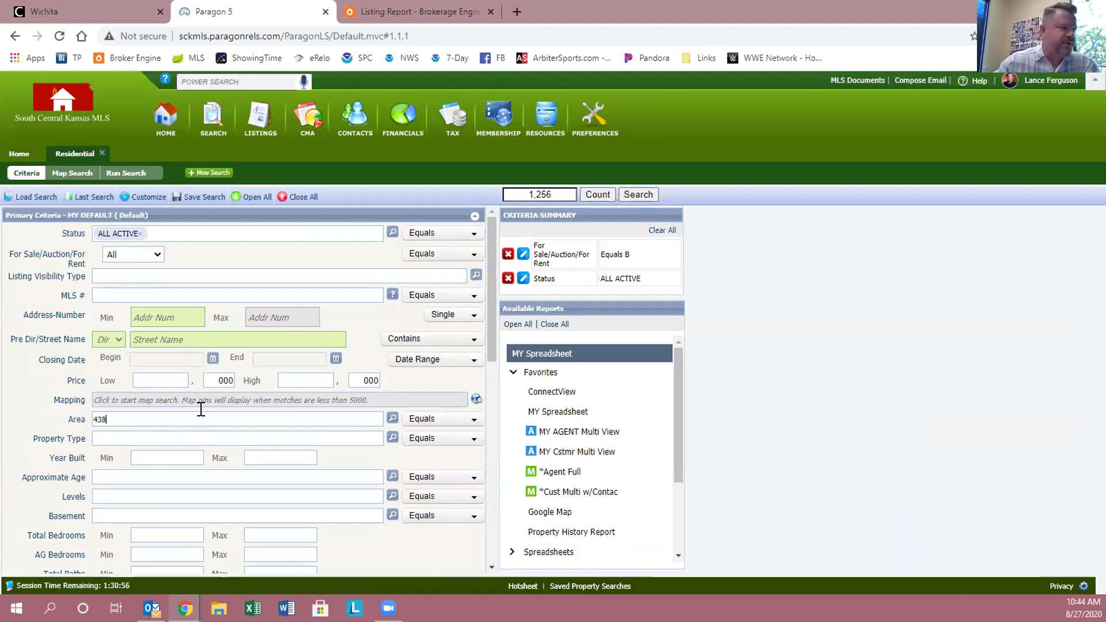
left_click(187, 433)
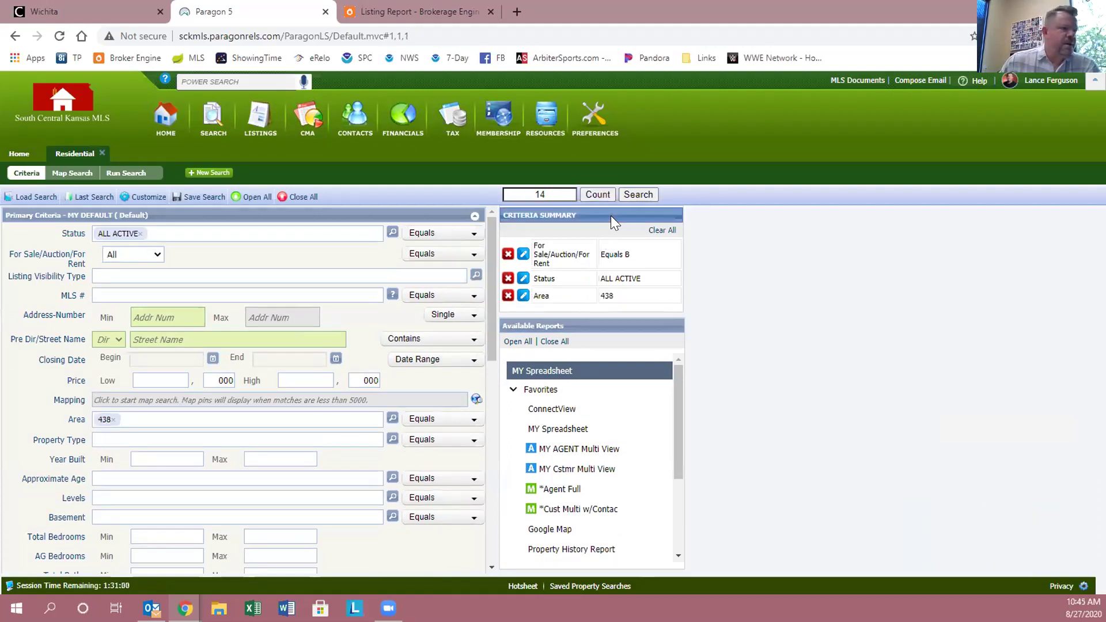
left_click(644, 195)
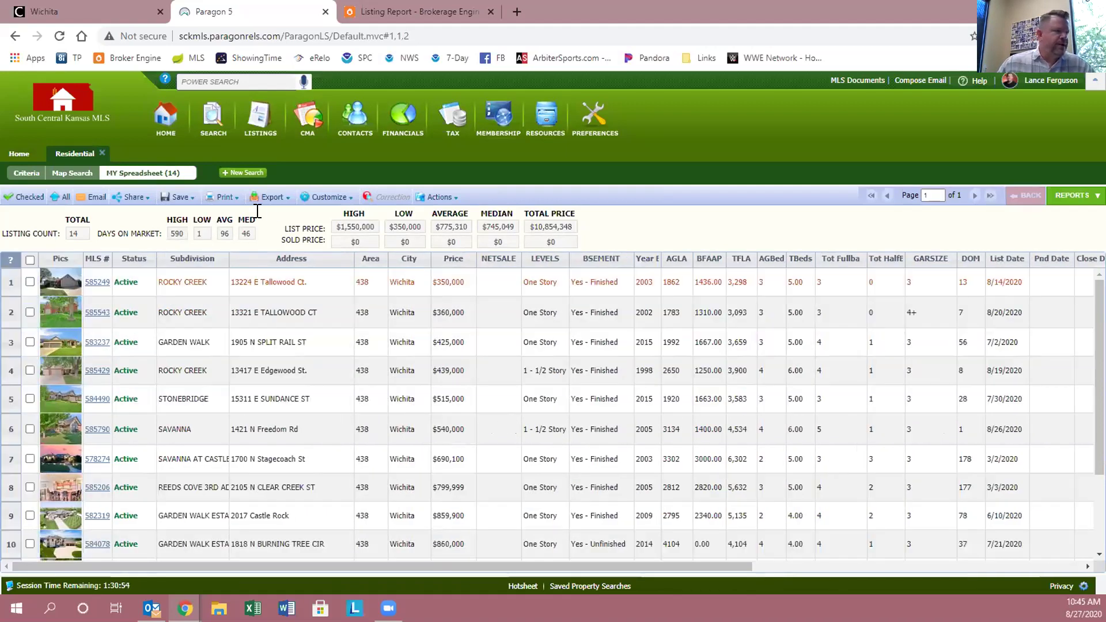
- Open Customize > Fields for the MY Spreadsheet results
left_click(176, 197)
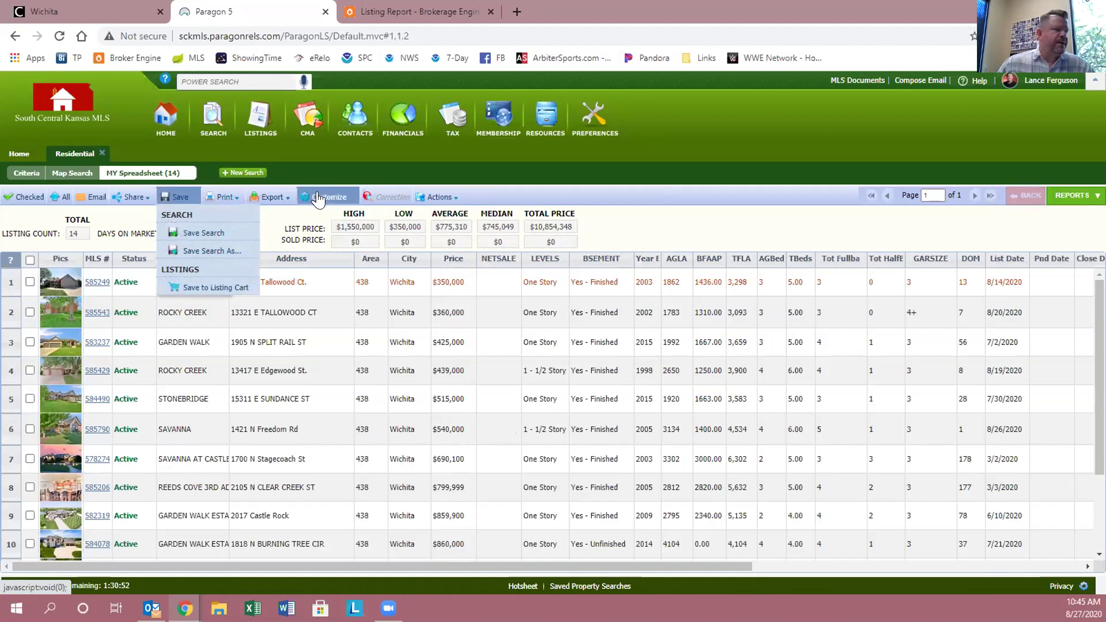
left_click(319, 199)
left_click(320, 216)
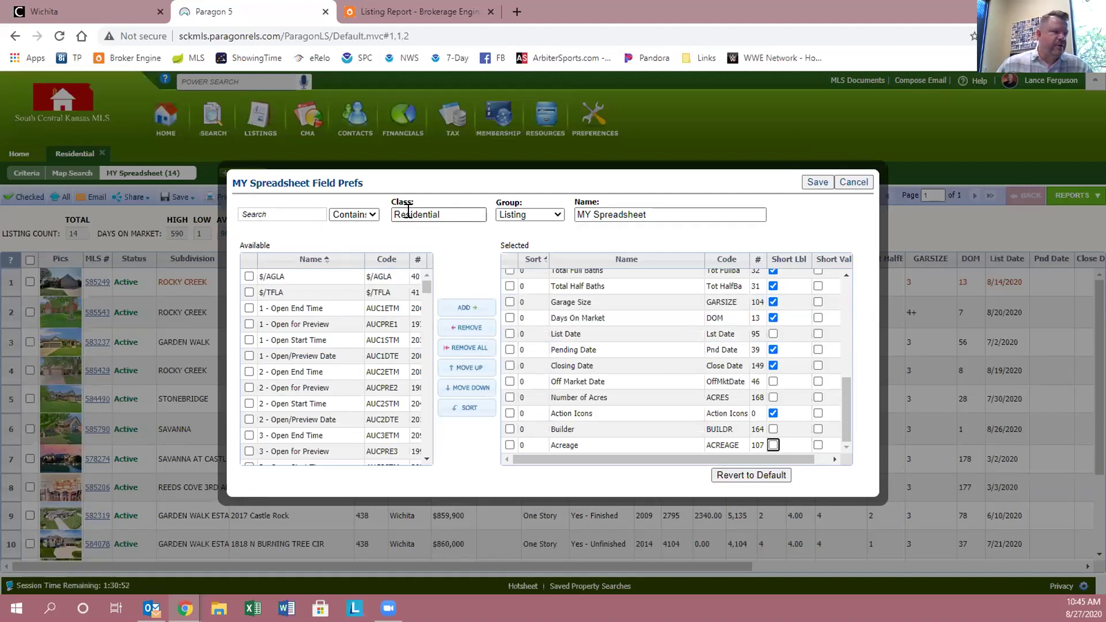
- Filter available fields by 'count' and add Agent Hit Count and Client Hit Count
left_click(275, 214)
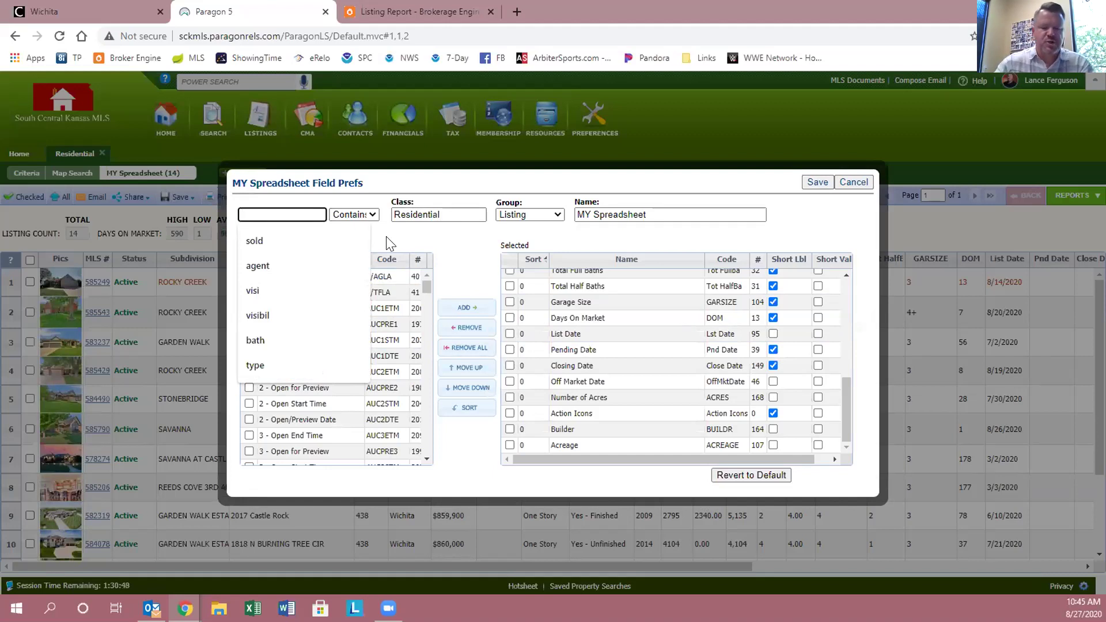
type("count")
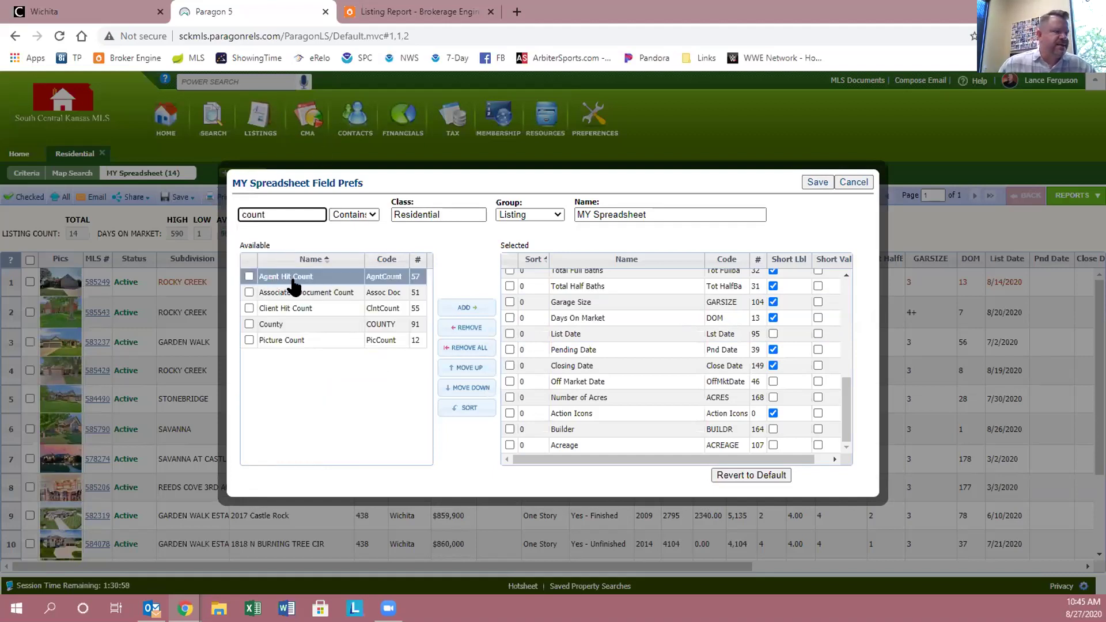
left_click(249, 276)
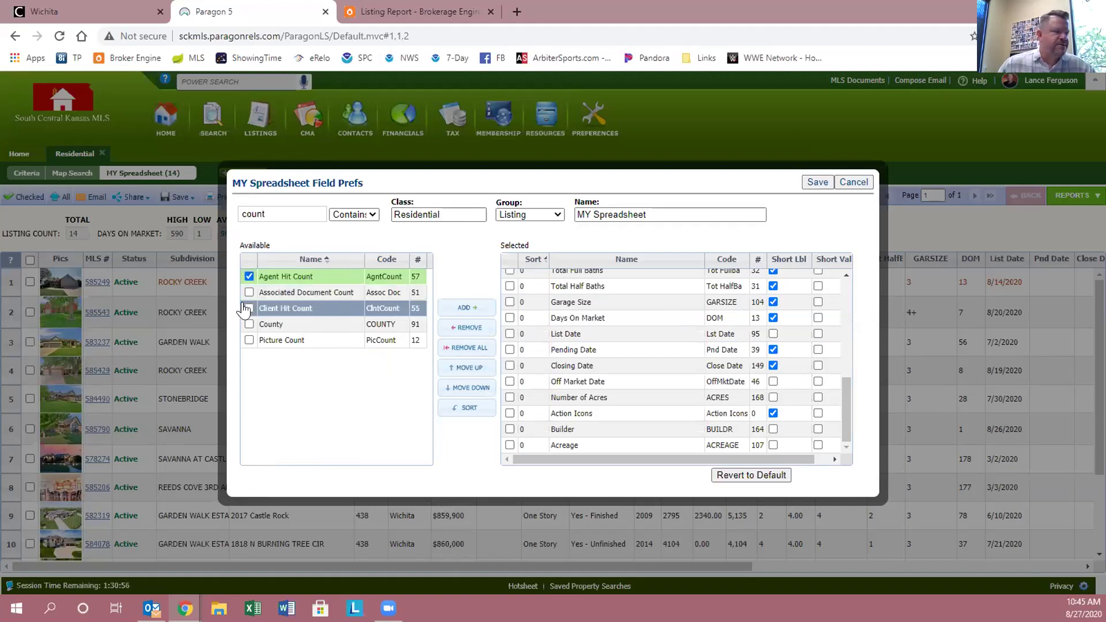
left_click(249, 308)
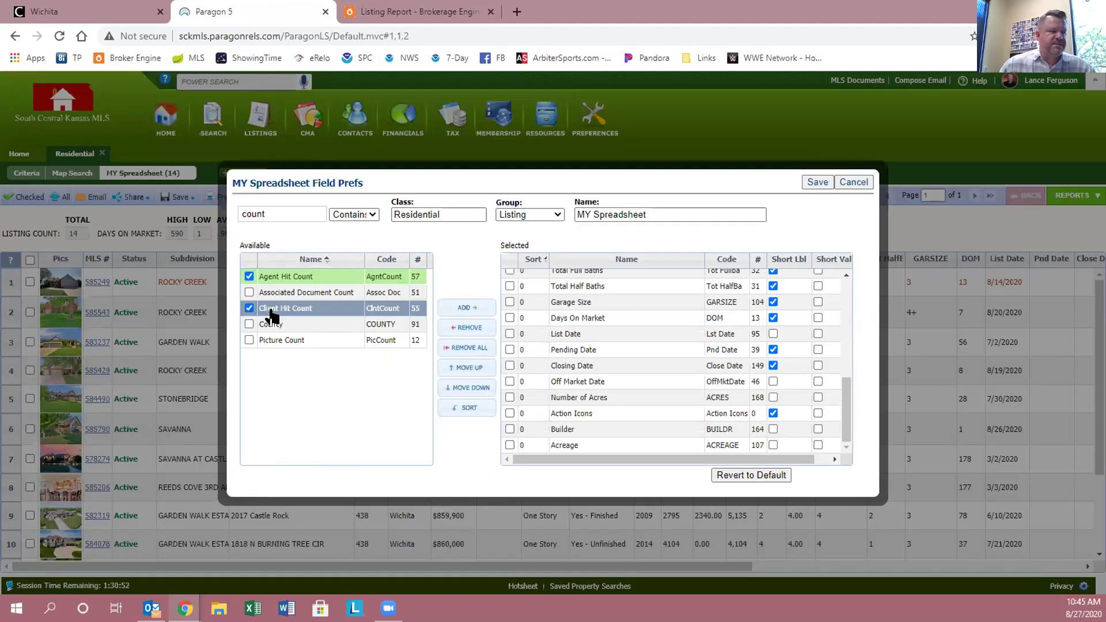
left_click(462, 316)
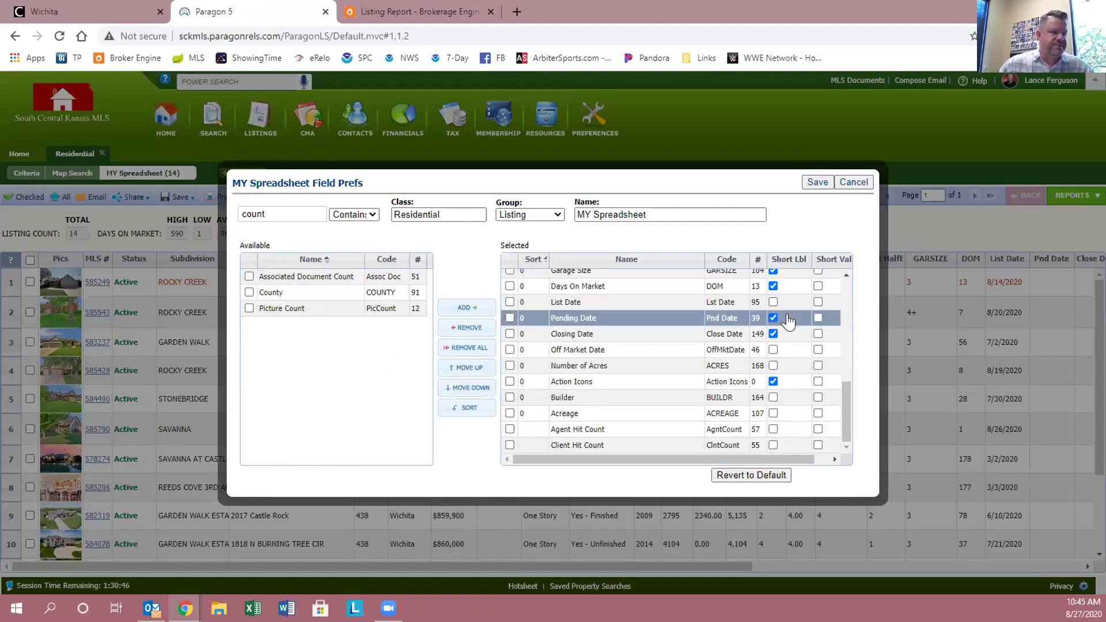
- Move Agent Hit Count, then Client Hit Count, directly below Days On Market
scroll(846, 356, "up", 2)
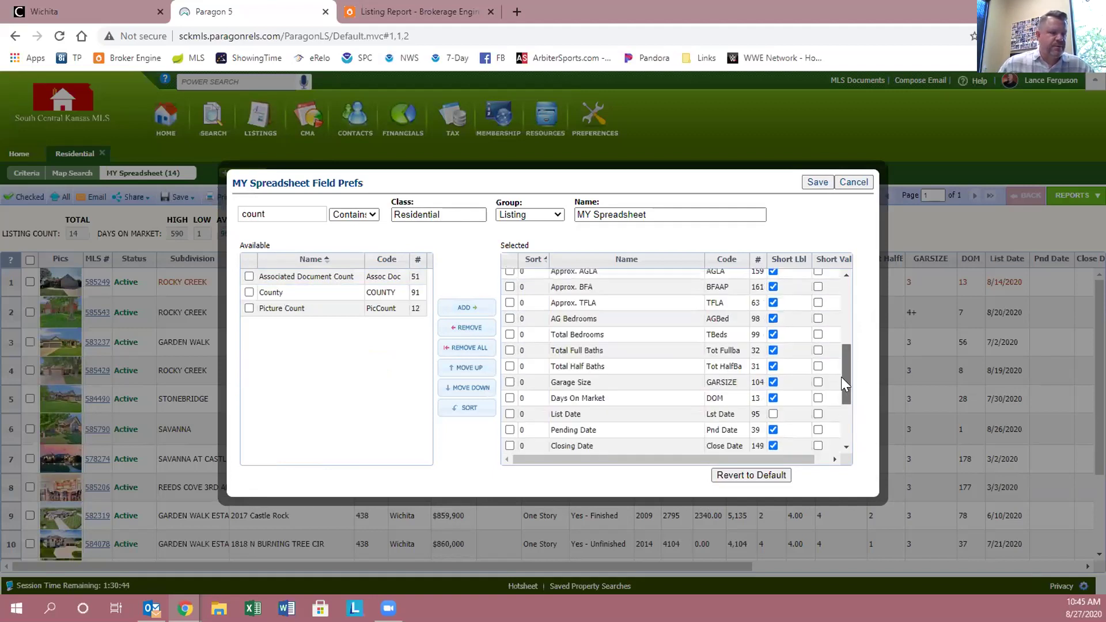
scroll(840, 377, "down", 2)
left_click(610, 430)
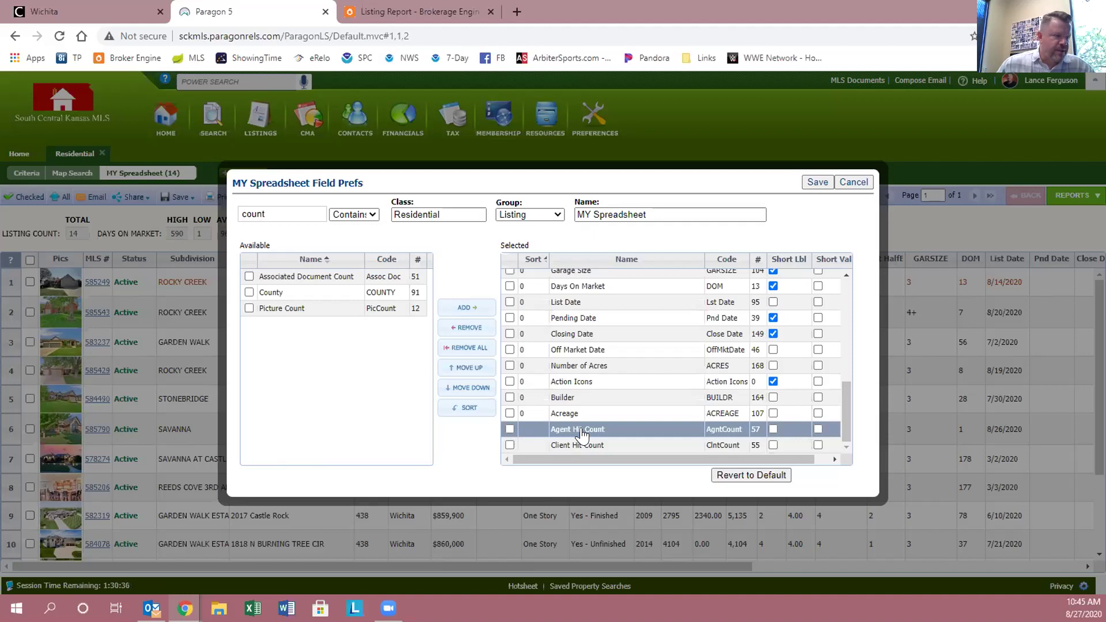
left_click_drag(583, 435, 573, 314)
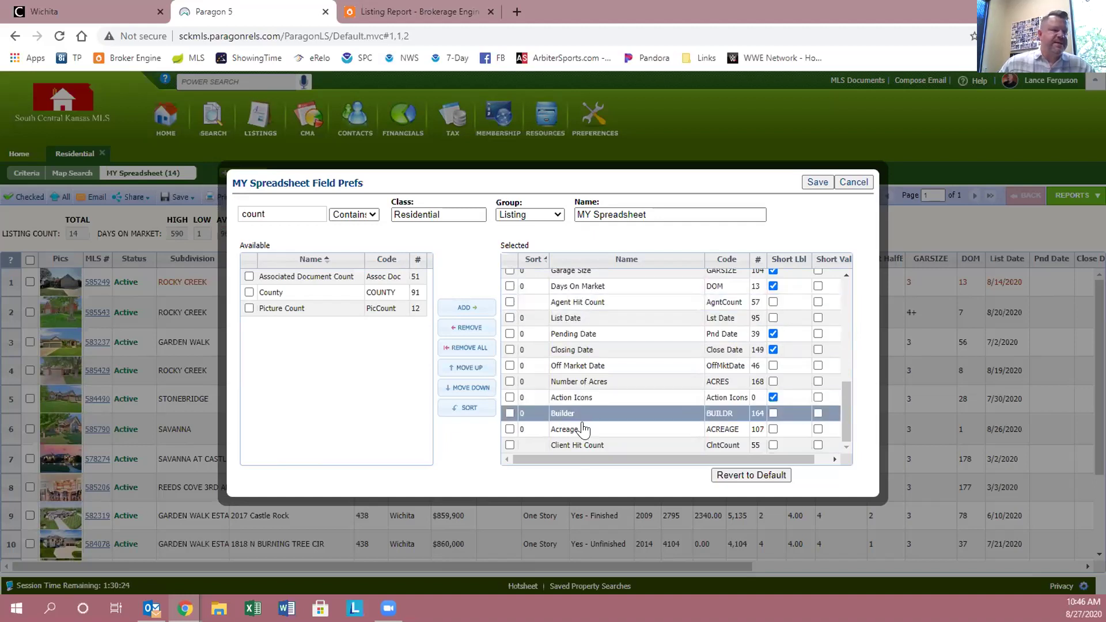
left_click_drag(580, 447, 577, 319)
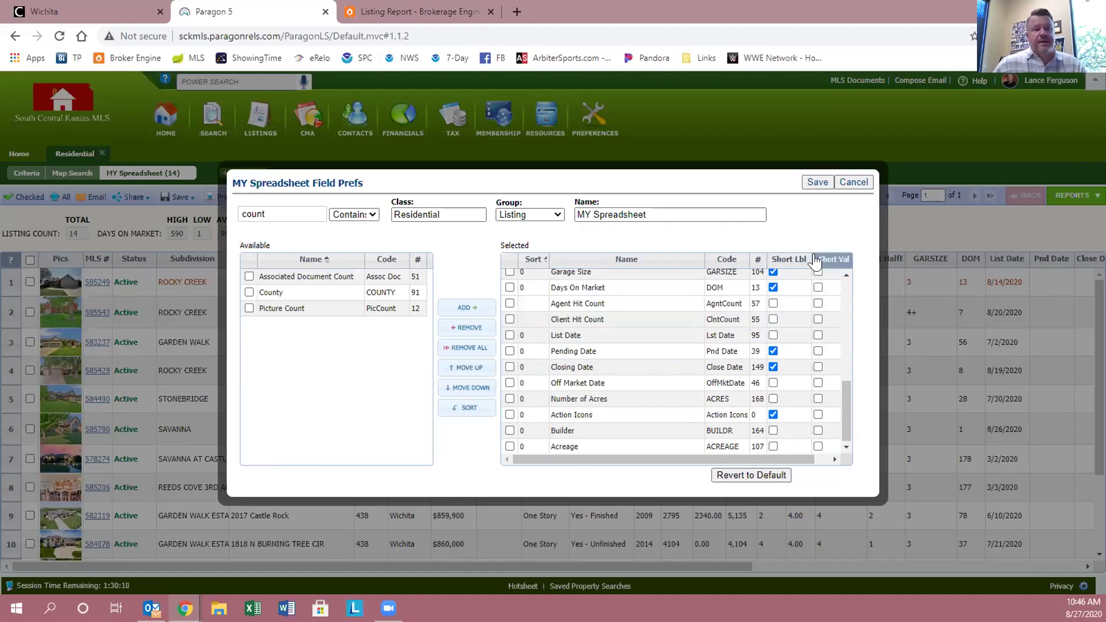
left_click(586, 351)
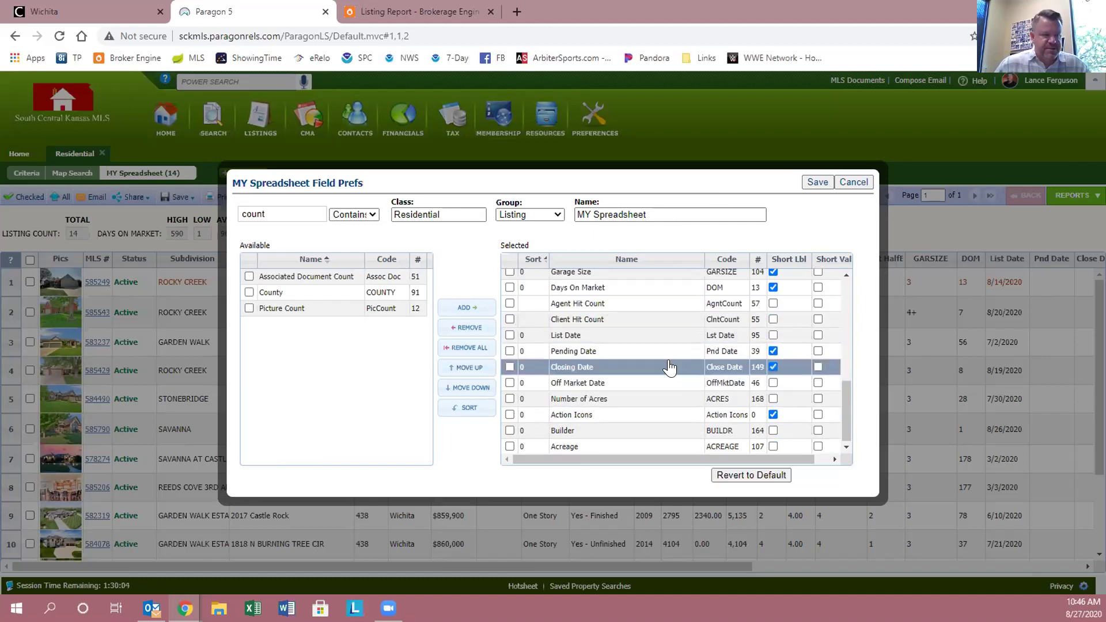
- Save the new column order and sort the listings by Agent Hit count
left_click(816, 181)
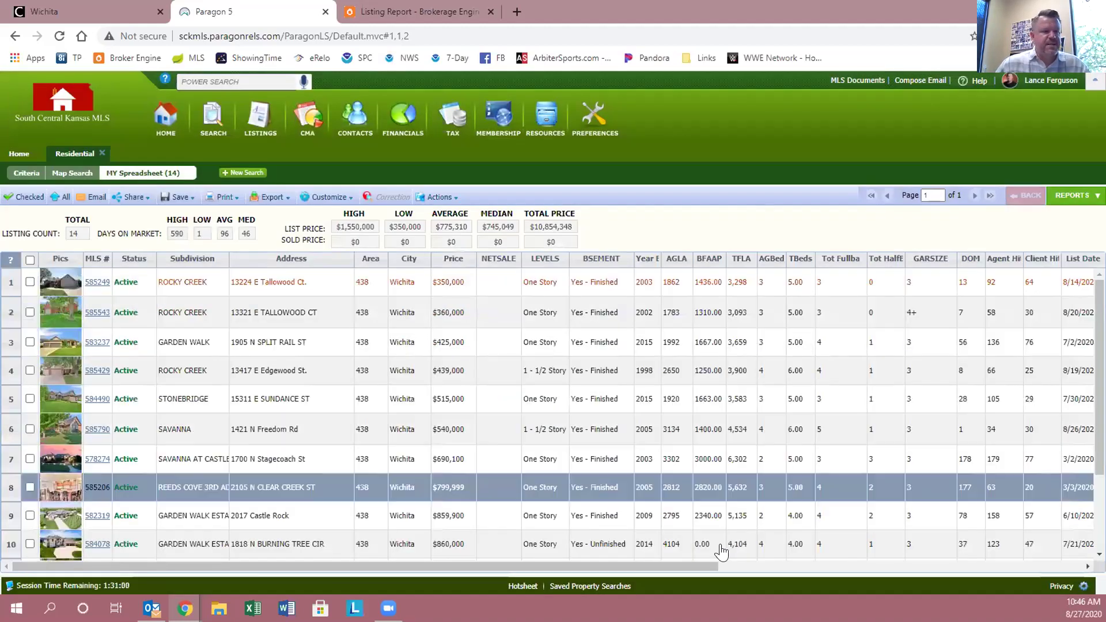
left_click_drag(646, 566, 763, 579)
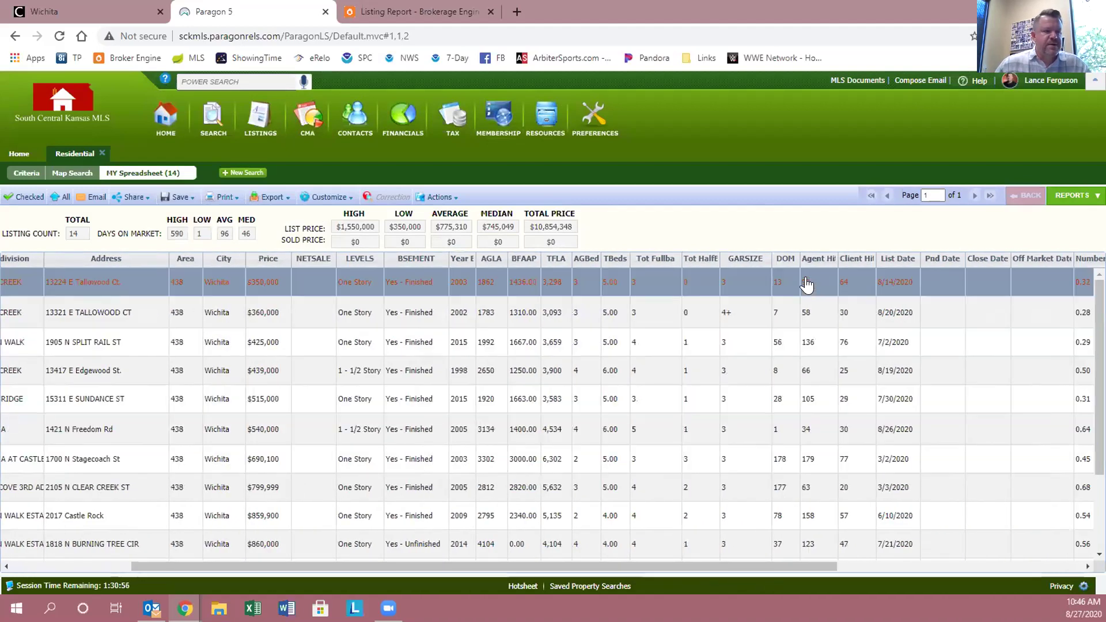
left_click(814, 262)
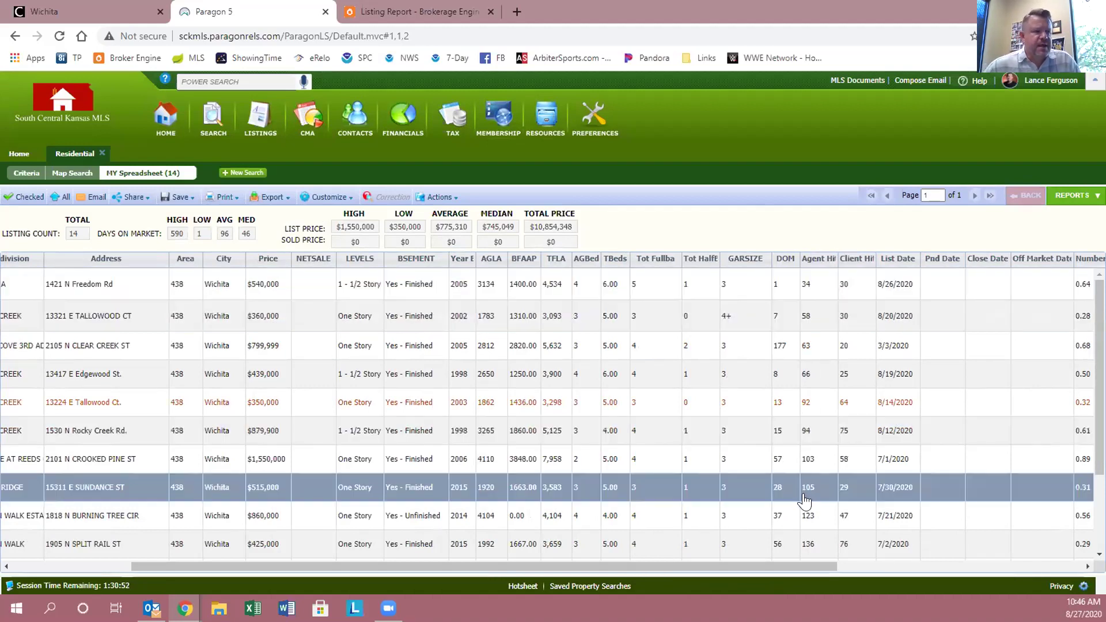
- Re-sort the 14 listings by Price from lowest to highest
left_click_drag(807, 569, 612, 563)
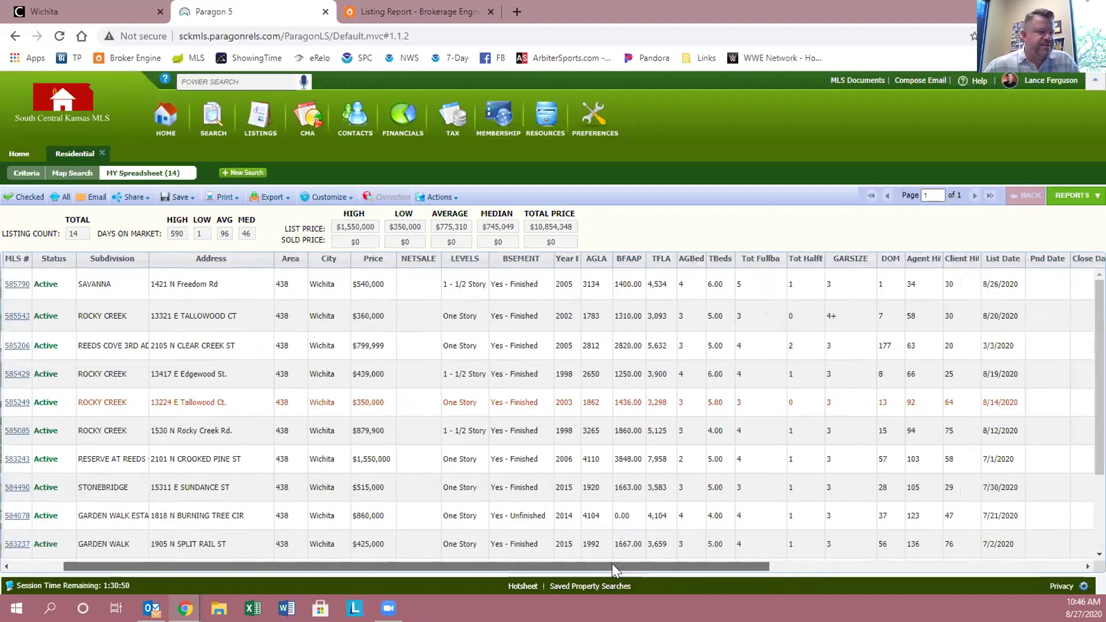
left_click(455, 258)
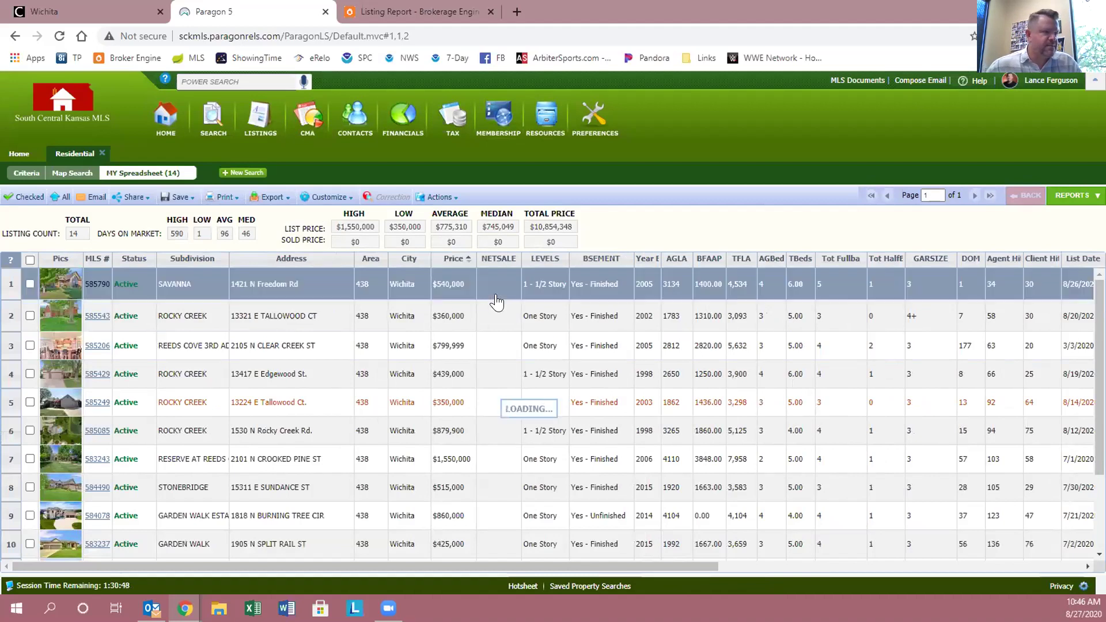
left_click_drag(676, 564, 838, 579)
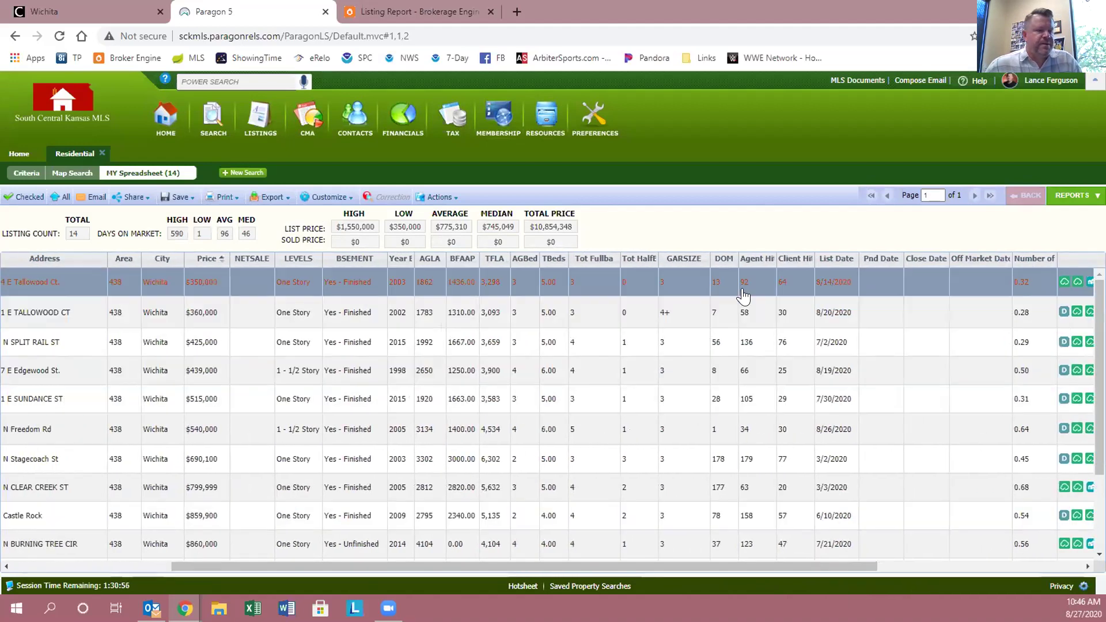
left_click_drag(691, 562, 458, 536)
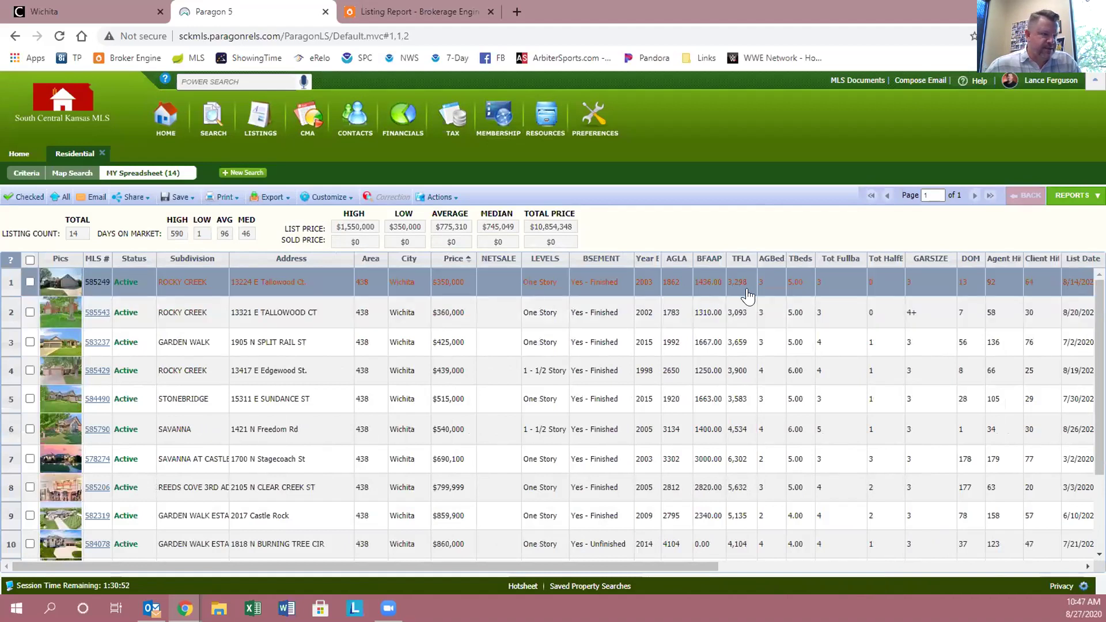
left_click_drag(626, 566, 791, 565)
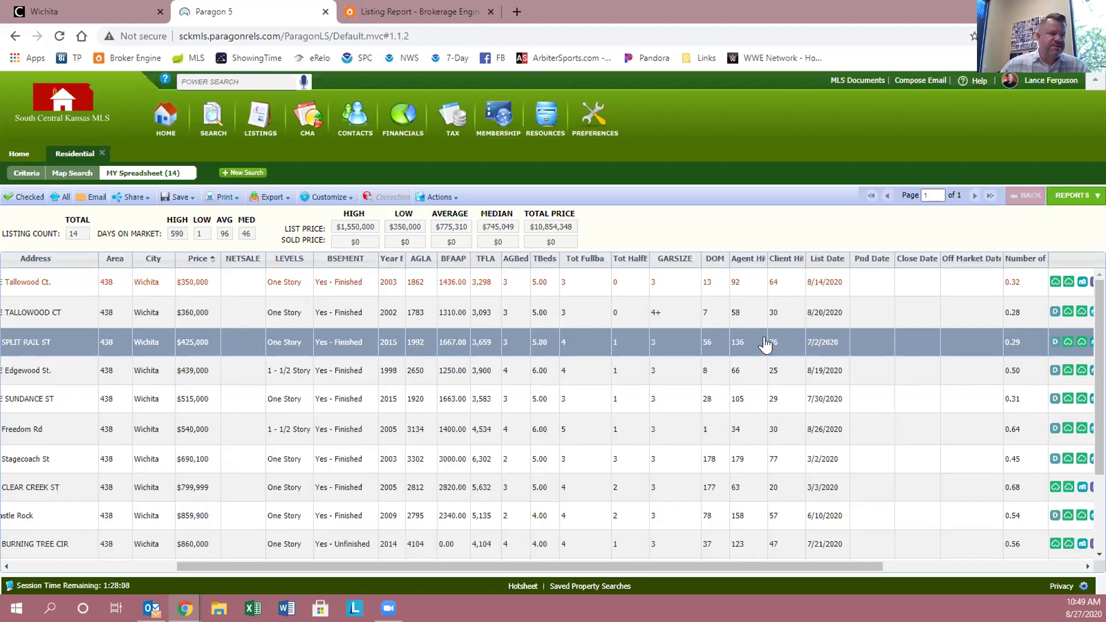
left_click_drag(765, 564, 581, 565)
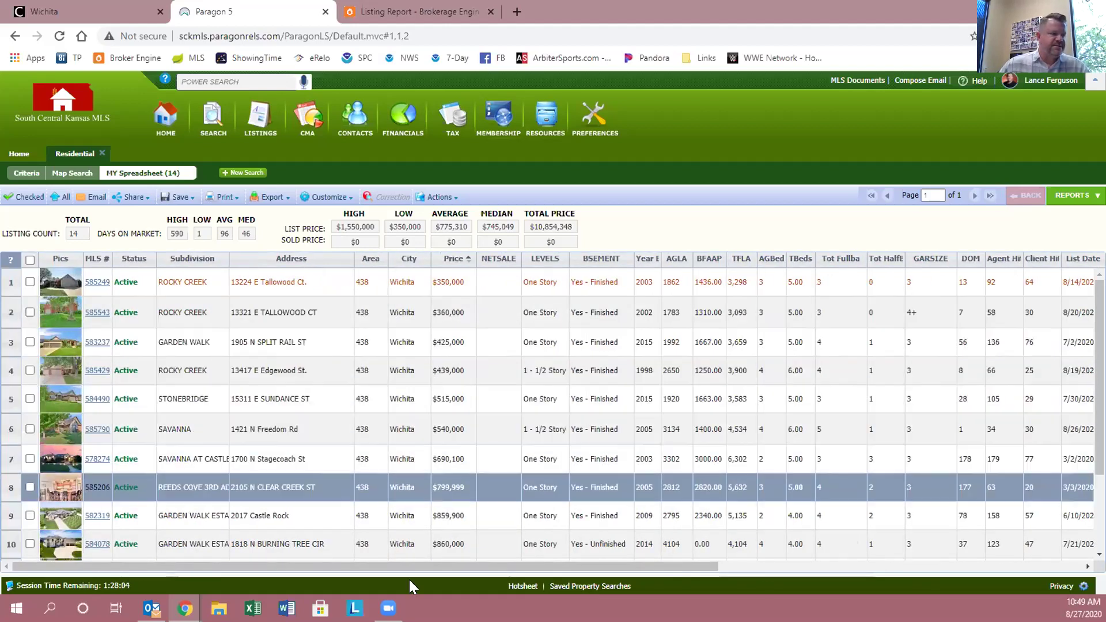
left_click_drag(465, 568, 721, 588)
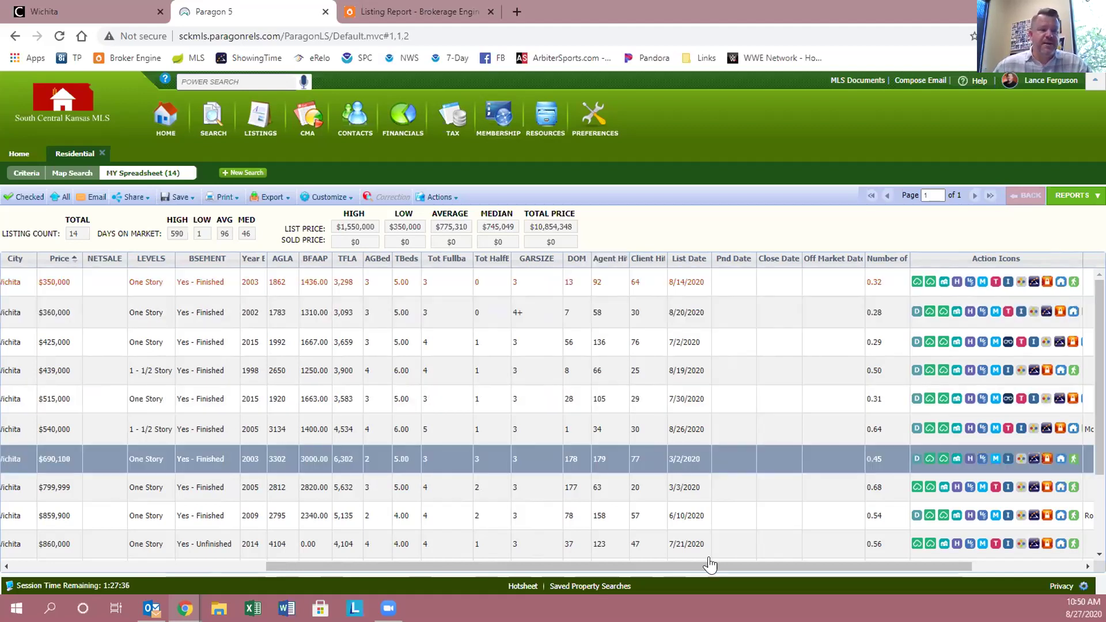
left_click_drag(739, 565, 723, 560)
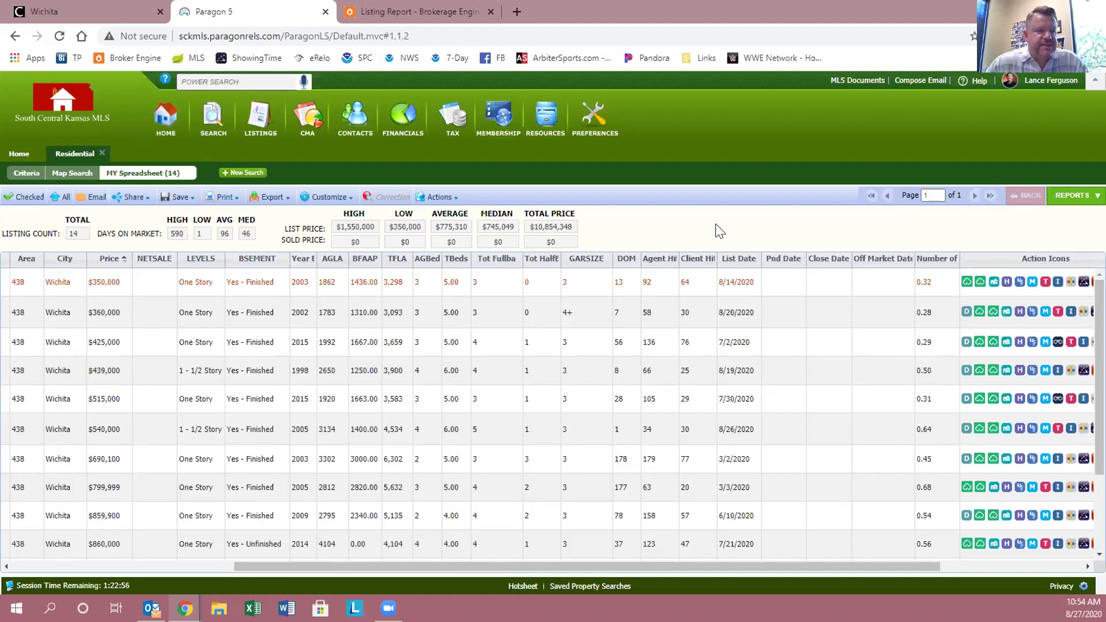
- Compare hit counts of the $360,000 and $350,000 listings, ending on the $360,000 one
left_click(663, 311)
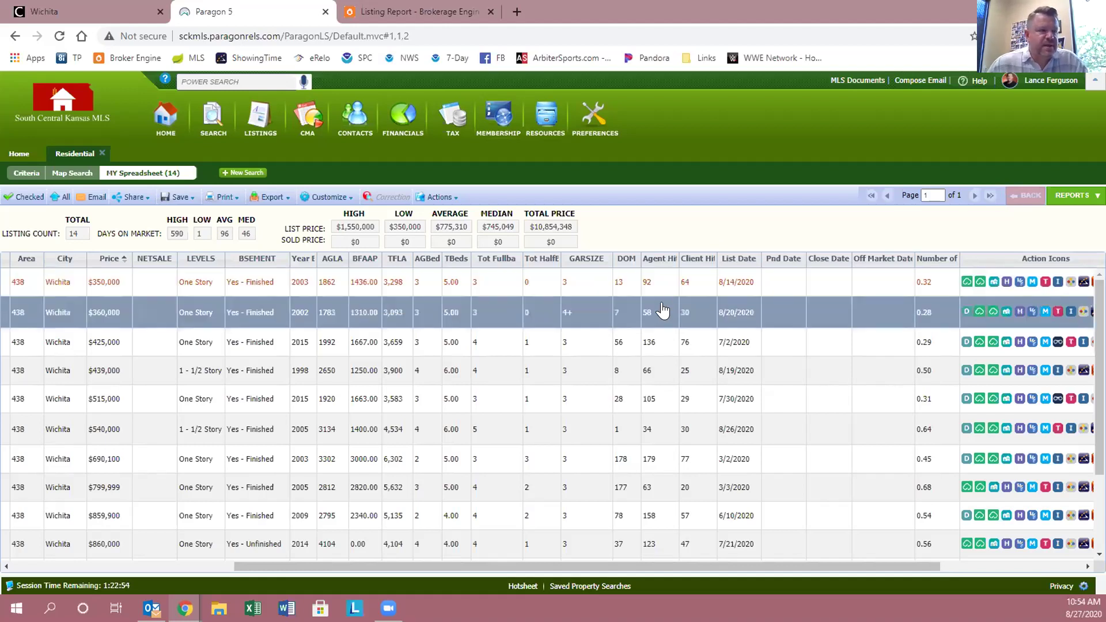
left_click(650, 286)
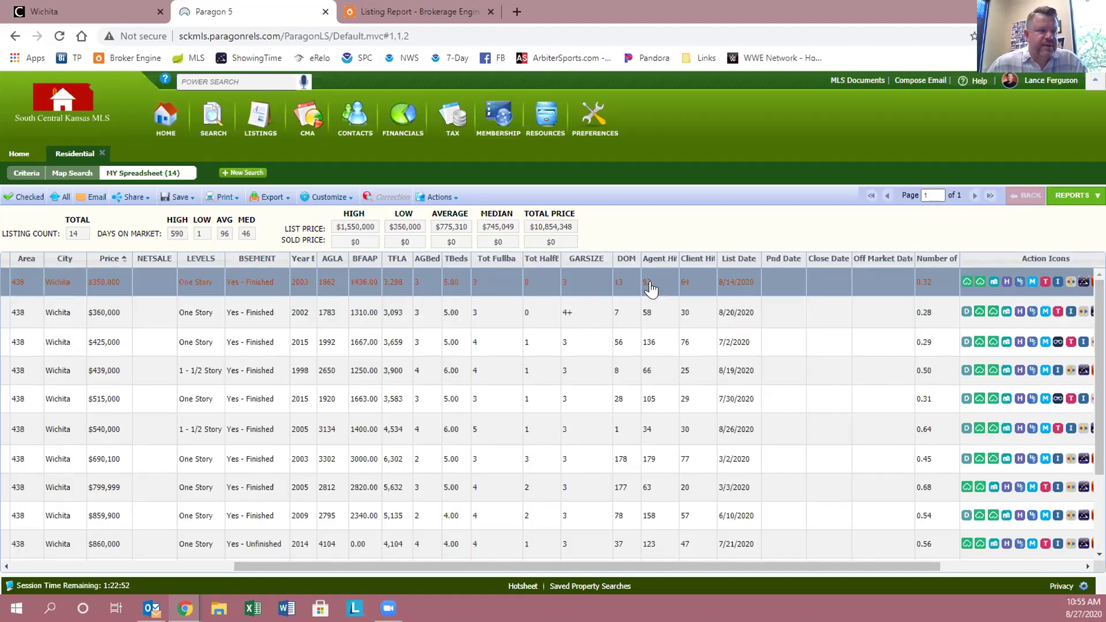
left_click(622, 312)
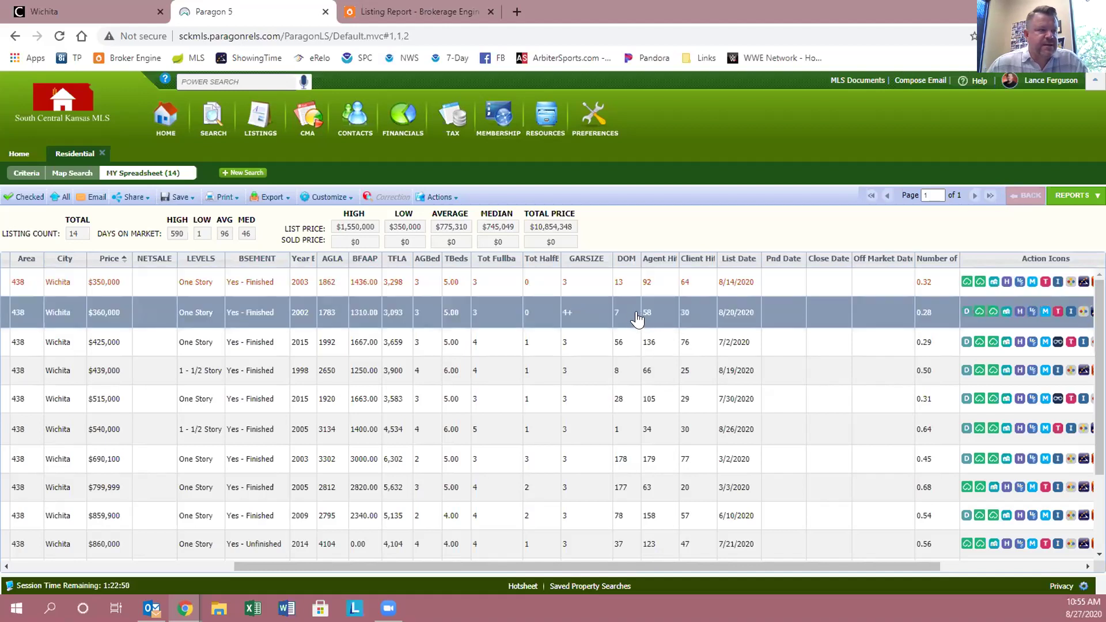